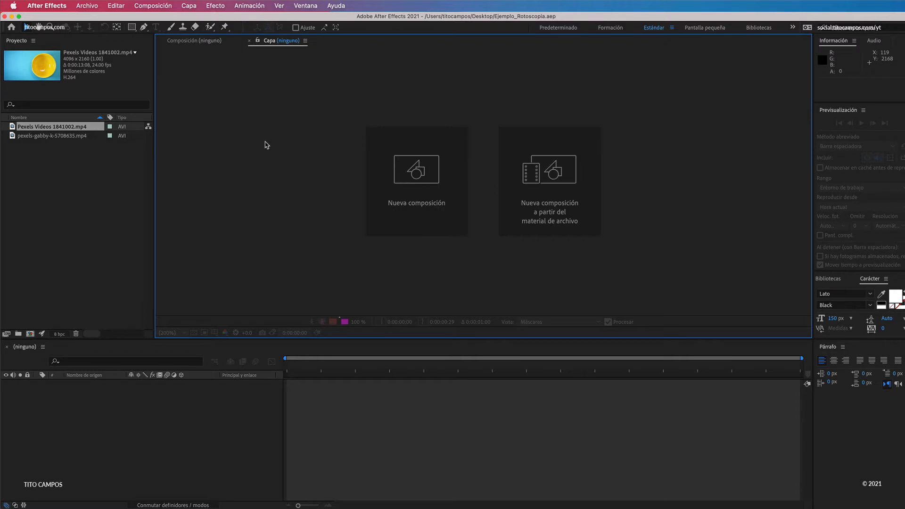
Create a composition from the footage file Pexels Videos 1841002.mp4 and play a preview of it.
{"action": "left_click", "coordinate": [214, 29]}
{"action": "left_click", "coordinate": [78, 135]}
{"action": "left_click", "coordinate": [80, 126]}
{"action": "left_click", "coordinate": [80, 137]}
{"action": "left_click", "coordinate": [84, 128]}
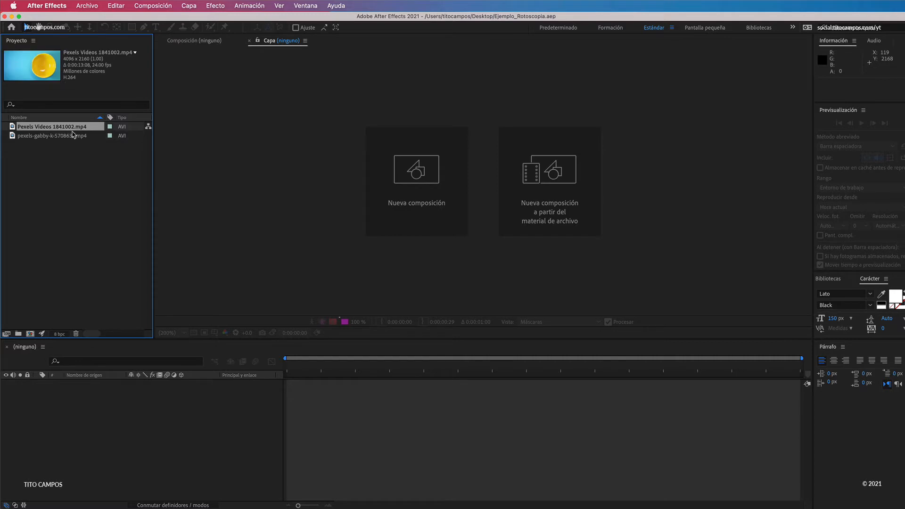
{"action": "left_click_drag", "start_coordinate": [73, 130], "coordinate": [71, 251]}
{"action": "left_click_drag", "start_coordinate": [47, 312], "coordinate": [30, 335]}
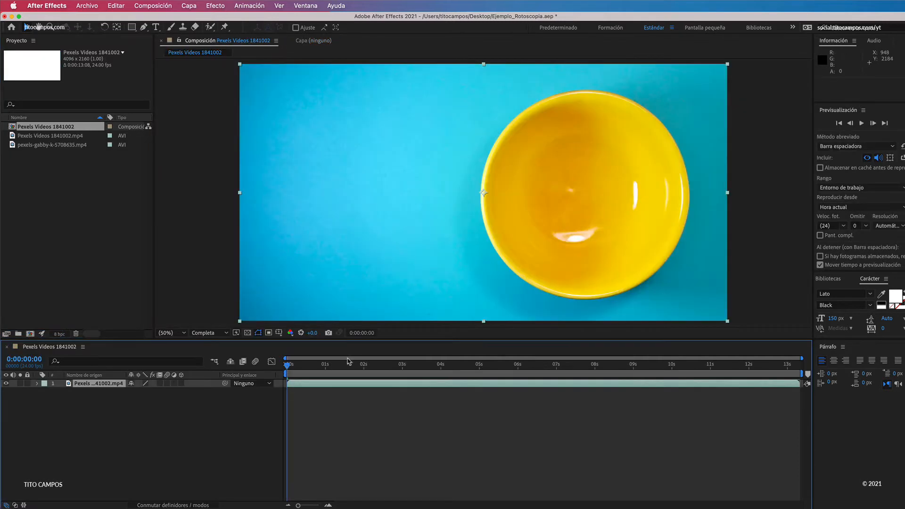
{"action": "key", "text": "space"}
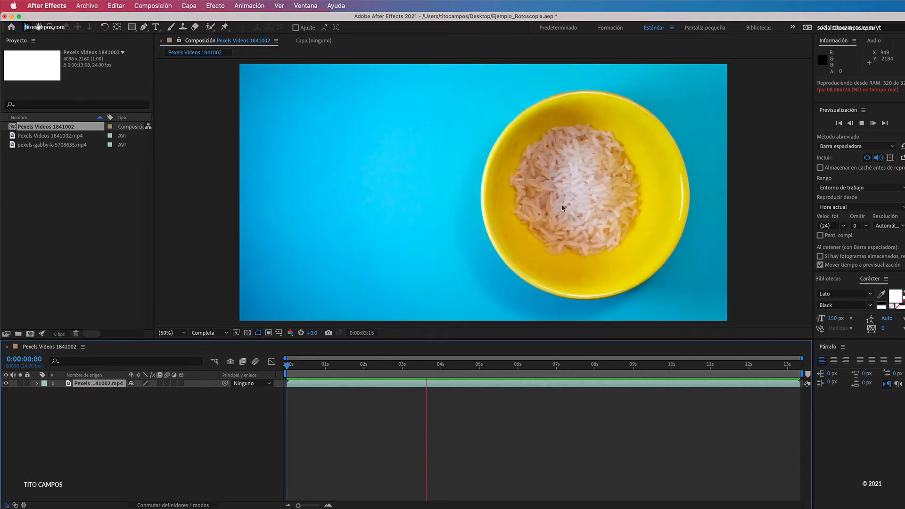
{"action": "key", "text": "space"}
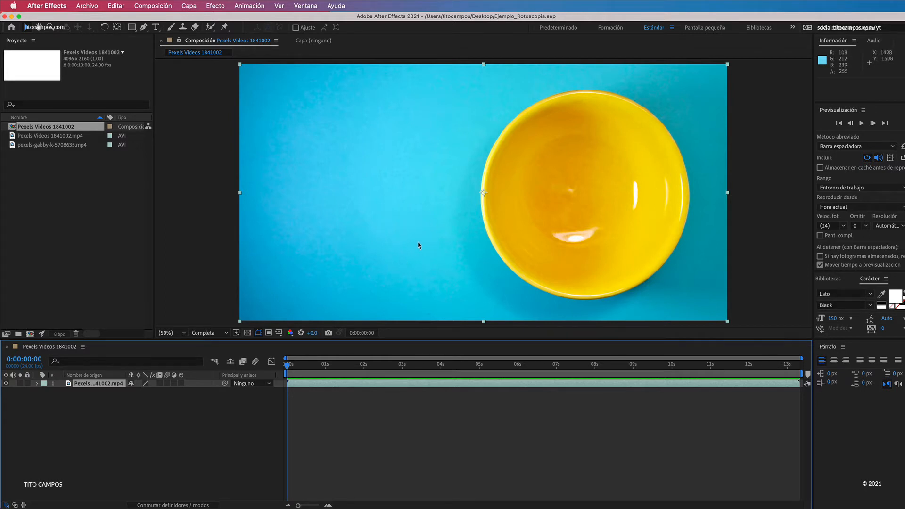
Open the bowl footage layer in its own Layer viewer and activate the Roto Brush tool.
{"action": "double_click", "coordinate": [411, 192]}
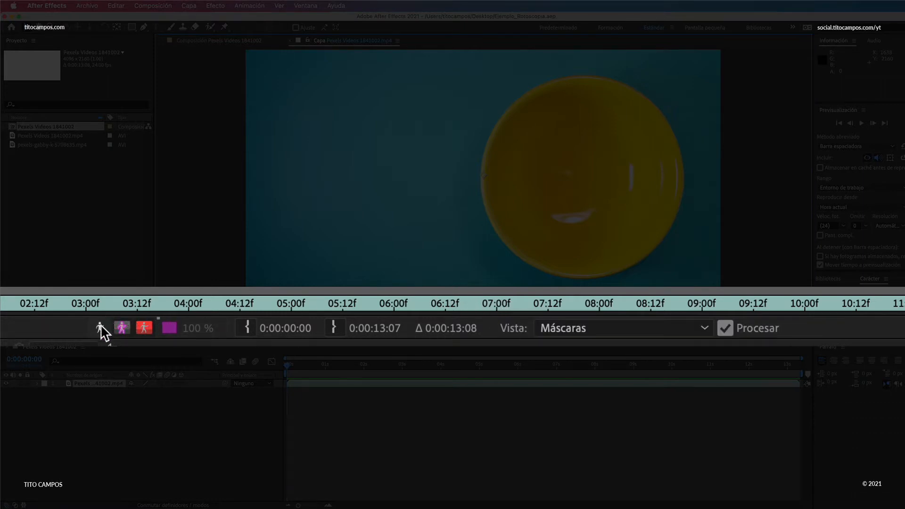
{"action": "left_click", "coordinate": [122, 328]}
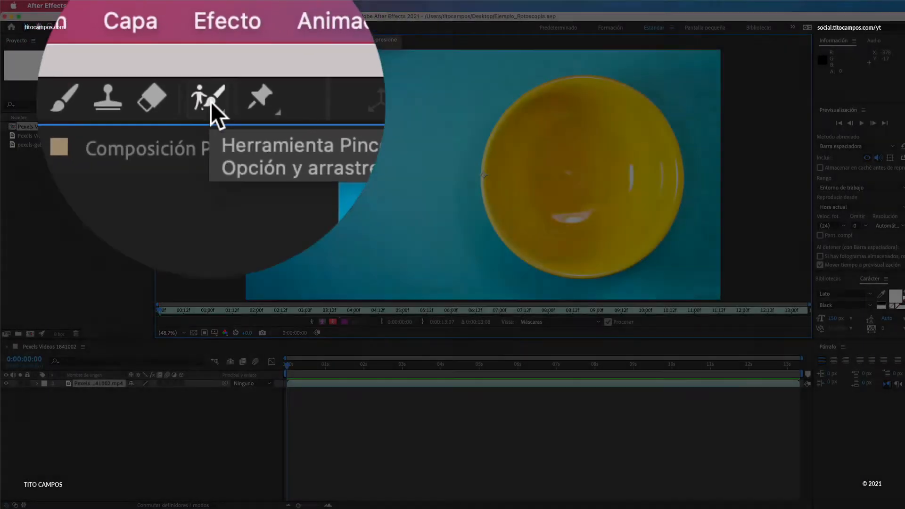
{"action": "left_click", "coordinate": [210, 27]}
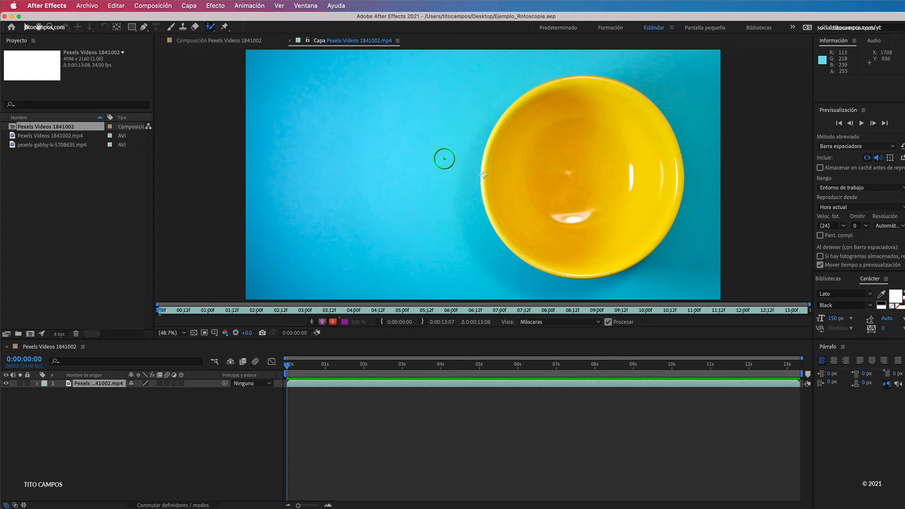
Adjust the Roto Brush tip to a size that fits comfortably inside the yellow bowl.
{"action": "left_click", "coordinate": [422, 174], "text": "super"}
{"action": "mouse_move", "coordinate": [422, 174]}
{"action": "left_mouse_down"}
{"action": "mouse_move", "coordinate": [468, 175]}
{"action": "mouse_move", "coordinate": [427, 175]}
{"action": "left_mouse_up"}
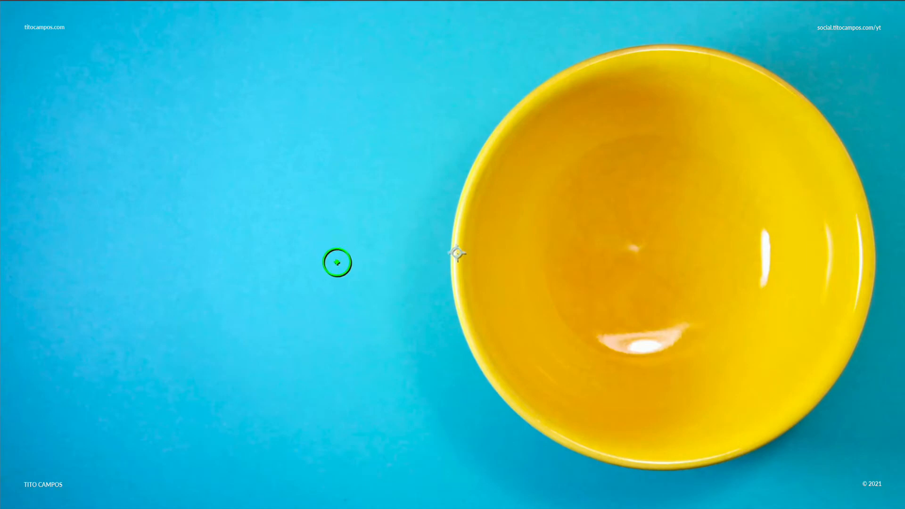
{"action": "left_click_drag", "start_coordinate": [337, 263], "coordinate": [394, 262]}
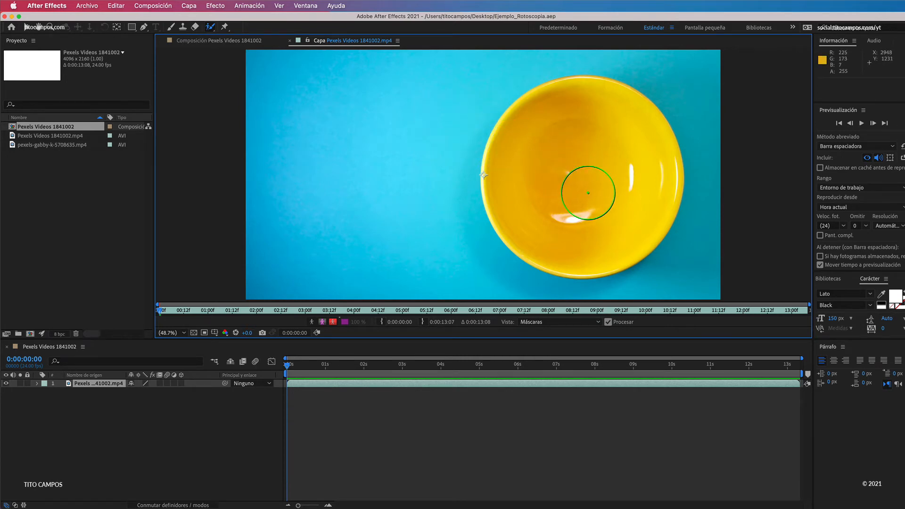
{"action": "left_click_drag", "start_coordinate": [587, 200], "coordinate": [635, 201]}
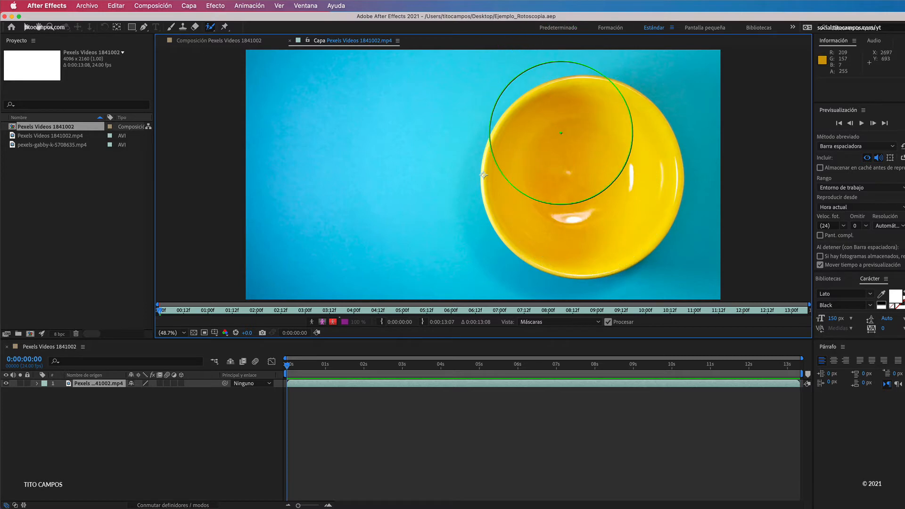
{"action": "left_click_drag", "start_coordinate": [582, 180], "coordinate": [606, 181]}
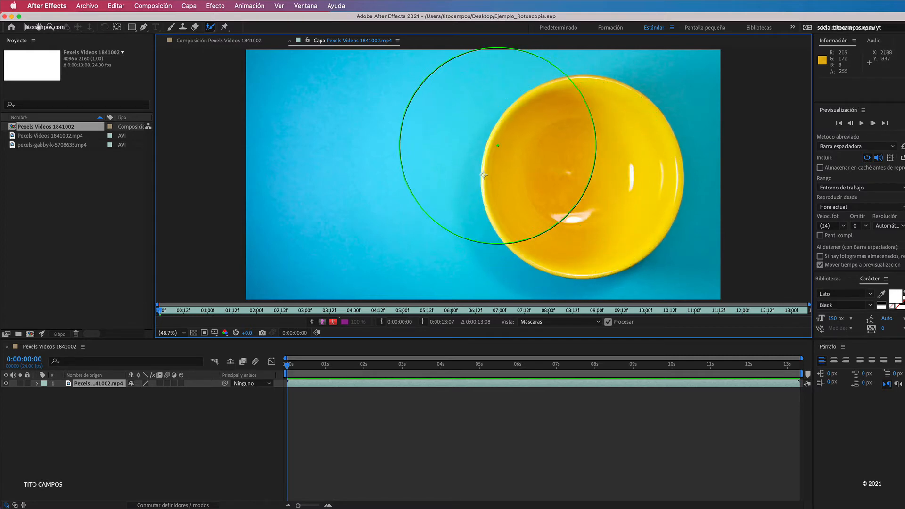
{"action": "mouse_move", "coordinate": [585, 175]}
{"action": "left_mouse_down"}
{"action": "mouse_move", "coordinate": [546, 175]}
{"action": "mouse_move", "coordinate": [589, 302]}
{"action": "left_mouse_up"}
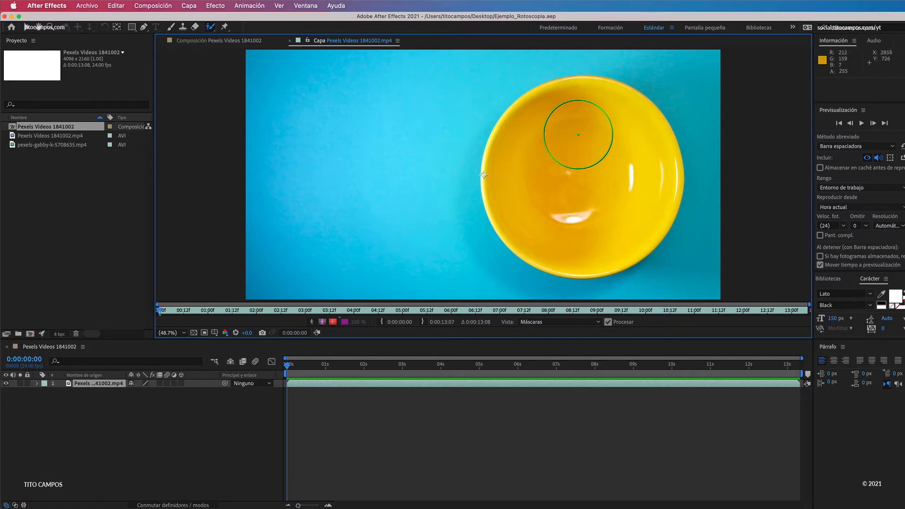
Select the yellow bowl with a Roto Brush foreground stroke across its interior, undoing and repainting the stroke once.
{"action": "left_click_drag", "start_coordinate": [576, 131], "coordinate": [541, 192]}
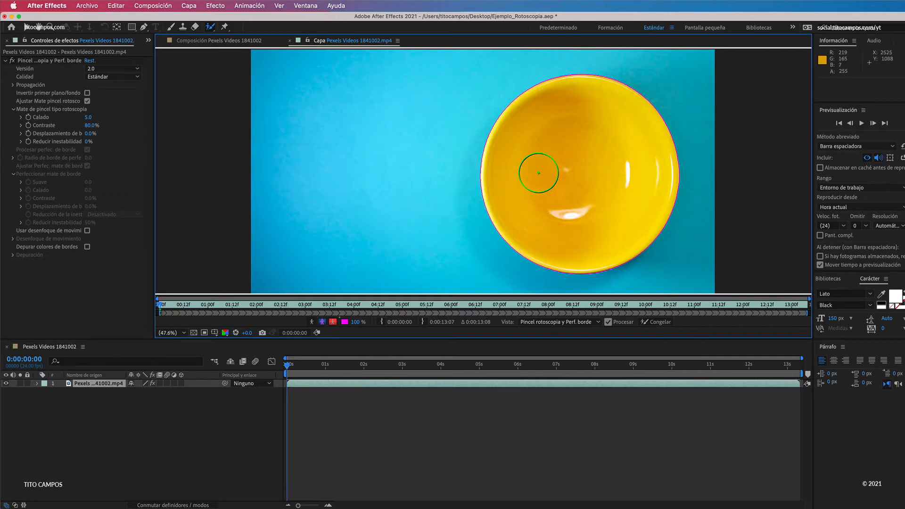
{"action": "key", "text": "super+z"}
{"action": "mouse_move", "coordinate": [537, 171]}
{"action": "left_mouse_down"}
{"action": "mouse_move", "coordinate": [546, 146]}
{"action": "mouse_move", "coordinate": [580, 137]}
{"action": "mouse_move", "coordinate": [608, 153]}
{"action": "left_mouse_up"}
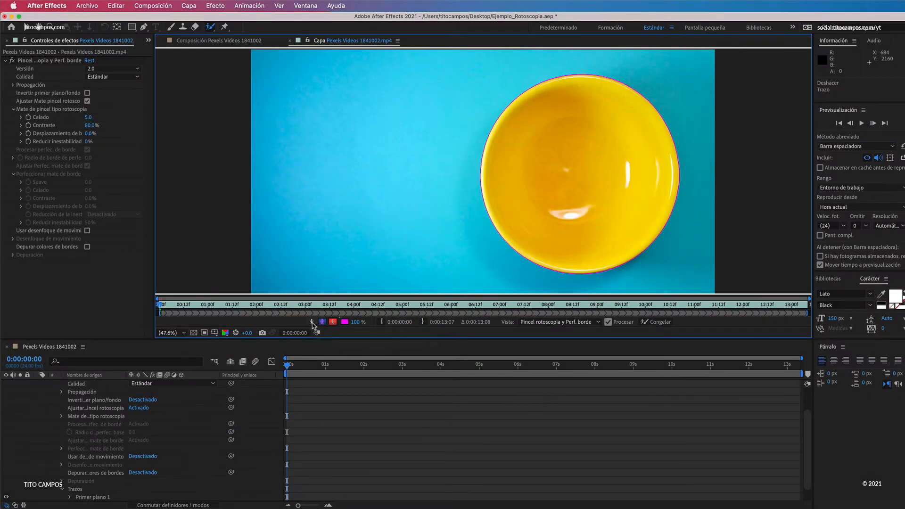
Display the bowl's roto selection in the alpha, alpha boundary and alpha overlay views in turn.
{"action": "left_click", "coordinate": [312, 322]}
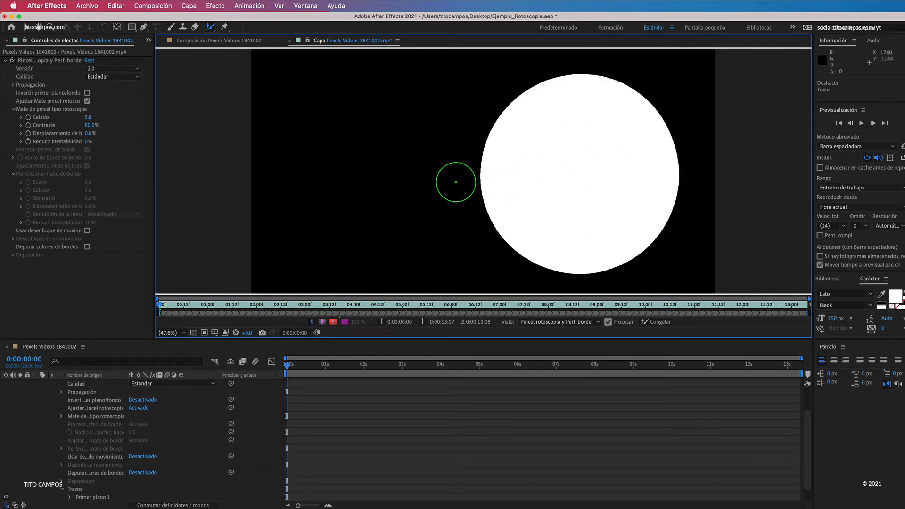
{"action": "left_click", "coordinate": [323, 322]}
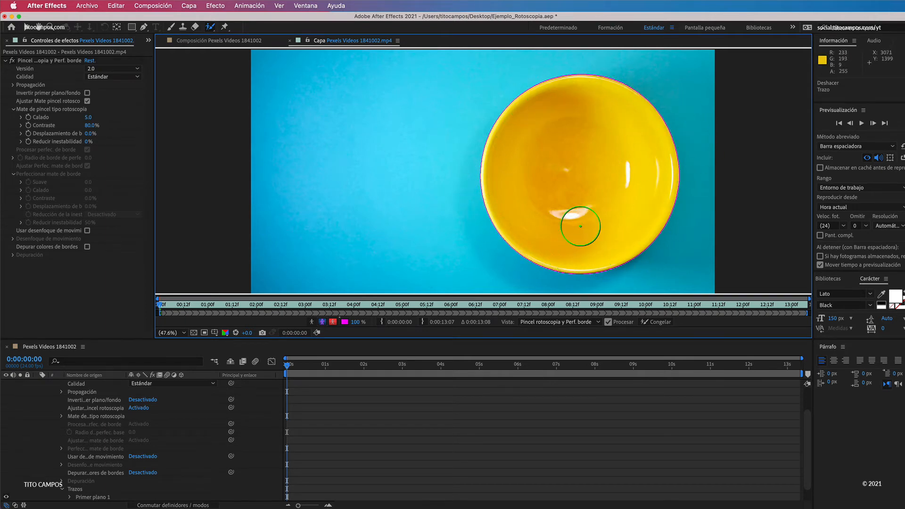
{"action": "left_click", "coordinate": [332, 323]}
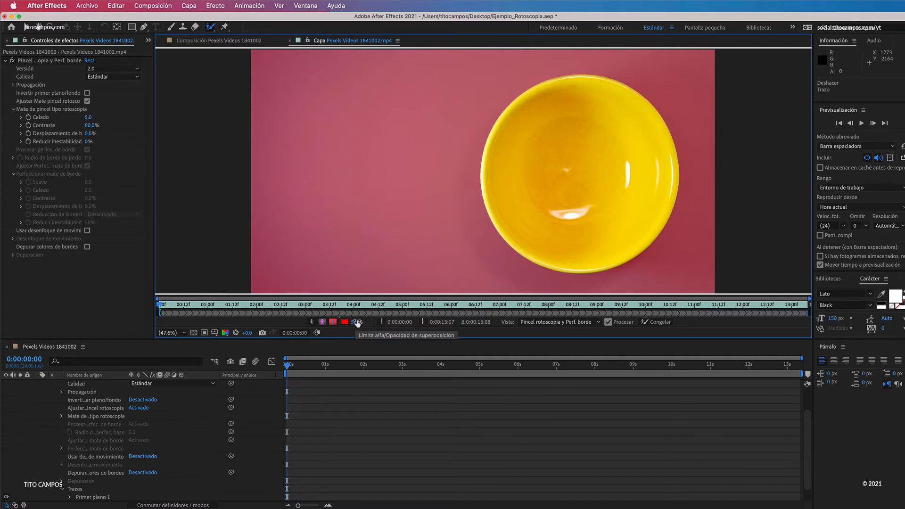
Set the alpha overlay's opacity to 62% and change its colour to green.
{"action": "left_click_drag", "start_coordinate": [353, 324], "coordinate": [398, 323]}
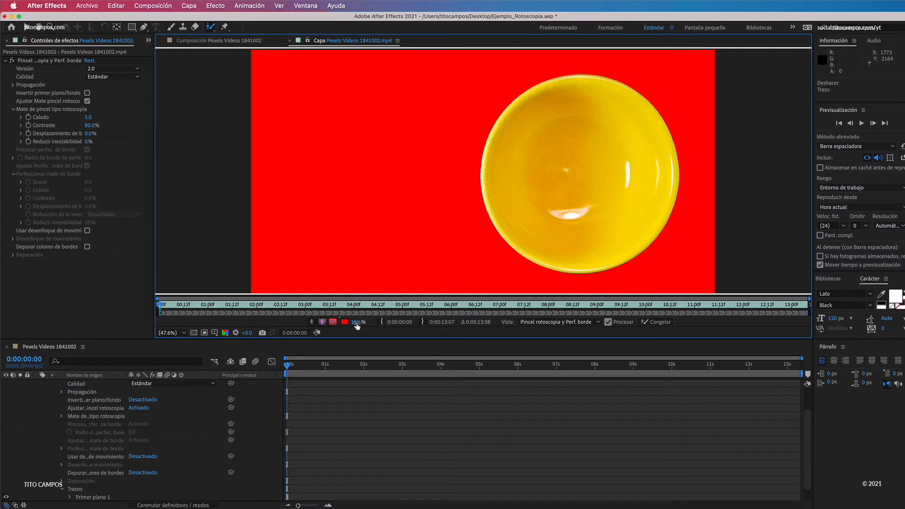
{"action": "left_click_drag", "start_coordinate": [328, 322], "coordinate": [324, 322]}
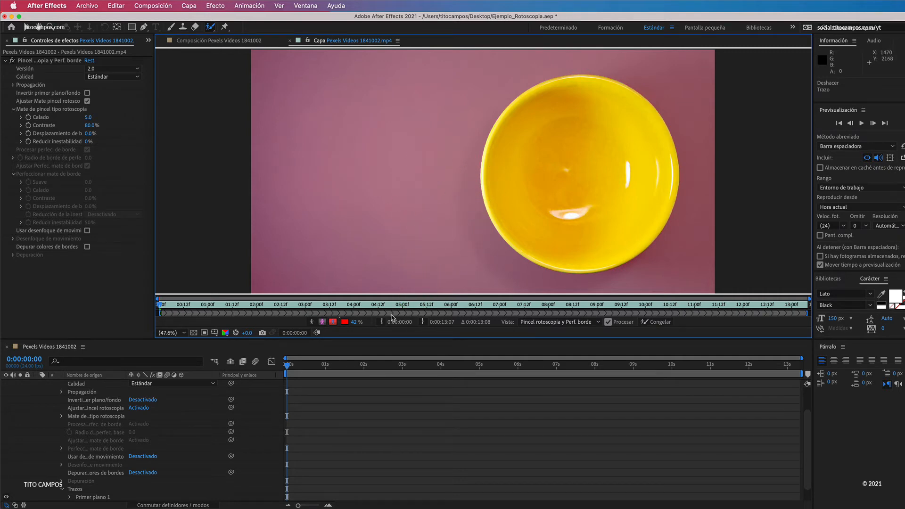
{"action": "left_click_drag", "start_coordinate": [362, 321], "coordinate": [362, 324]}
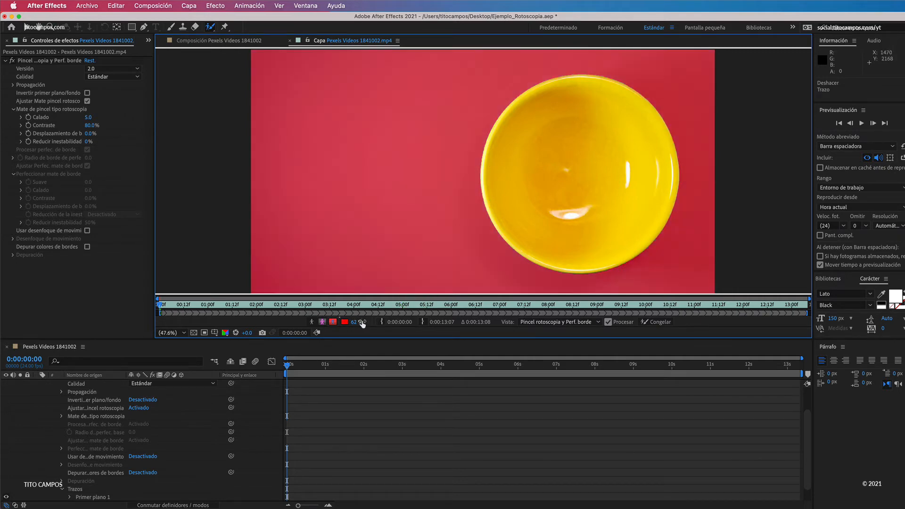
{"action": "left_click", "coordinate": [345, 323]}
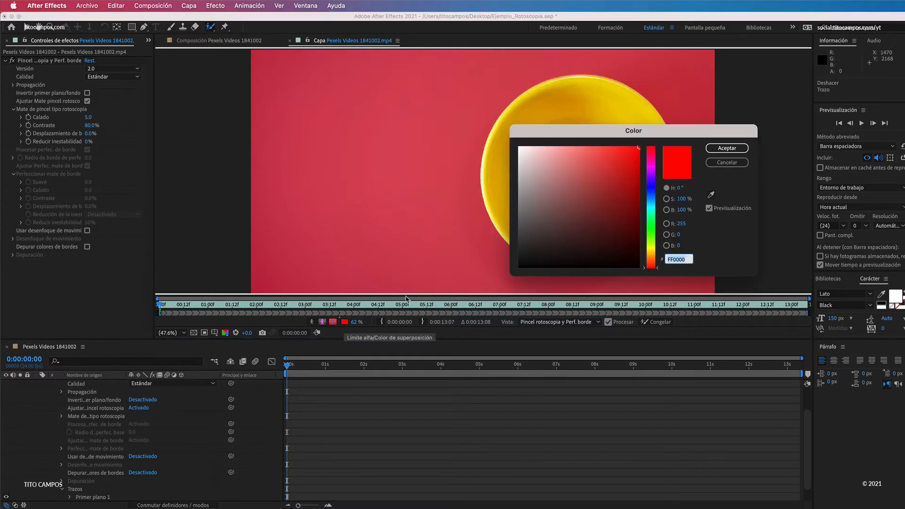
{"action": "left_click", "coordinate": [651, 234]}
{"action": "left_click", "coordinate": [727, 148]}
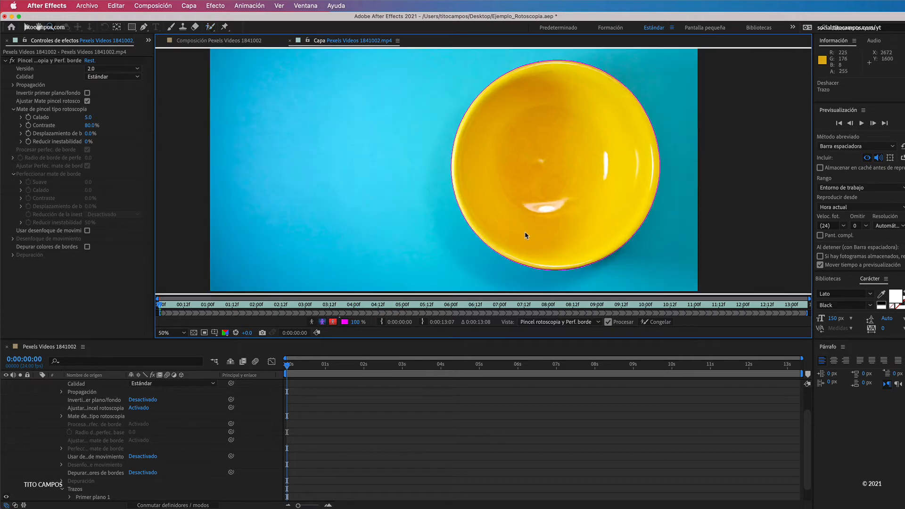
Return to the composition view and examine the bowl's upper cut-out edge at 400% magnification.
{"action": "key", "text": "v"}
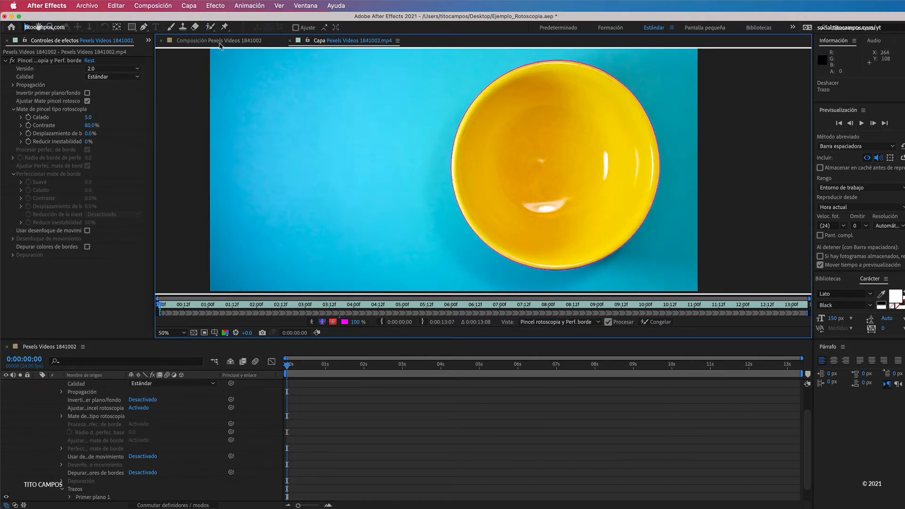
{"action": "left_click", "coordinate": [239, 41]}
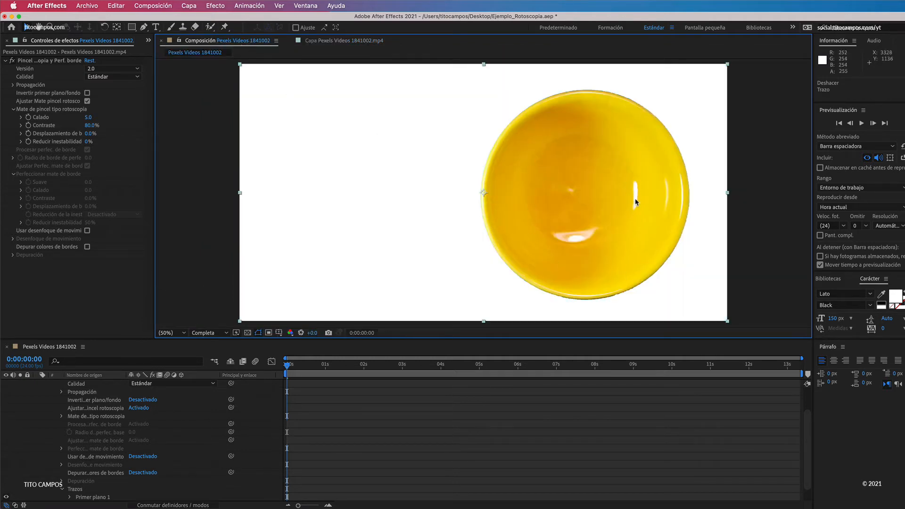
{"action": "key", "text": "z"}
{"action": "left_click", "coordinate": [551, 97]}
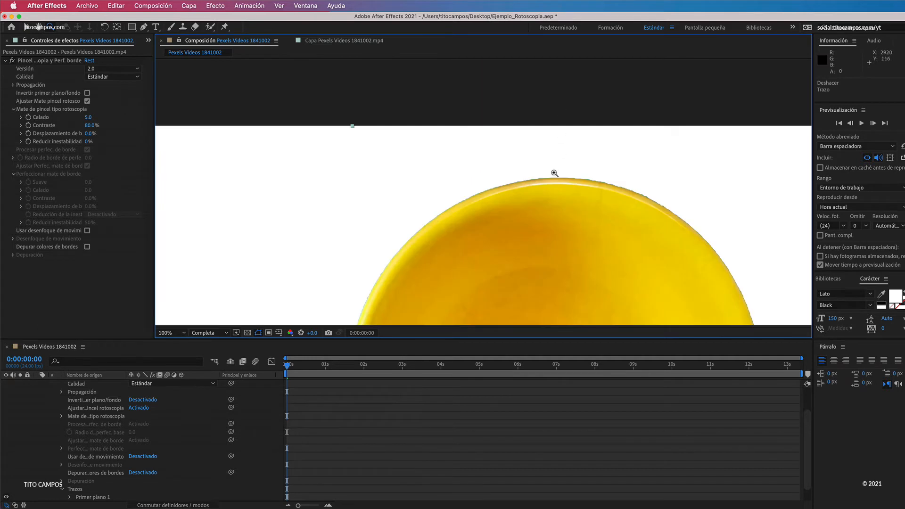
{"action": "key", "text": "space"}
{"action": "left_click_drag", "start_coordinate": [545, 206], "coordinate": [552, 202]}
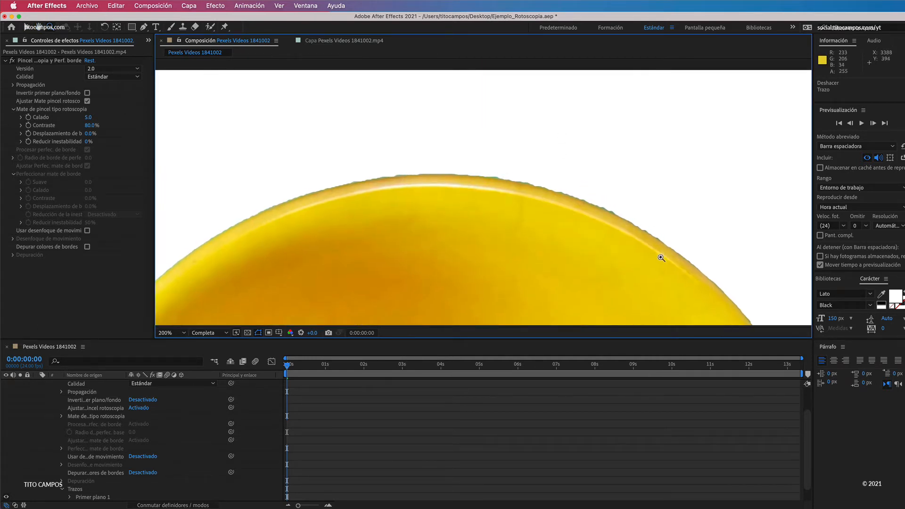
{"action": "left_click", "coordinate": [546, 253]}
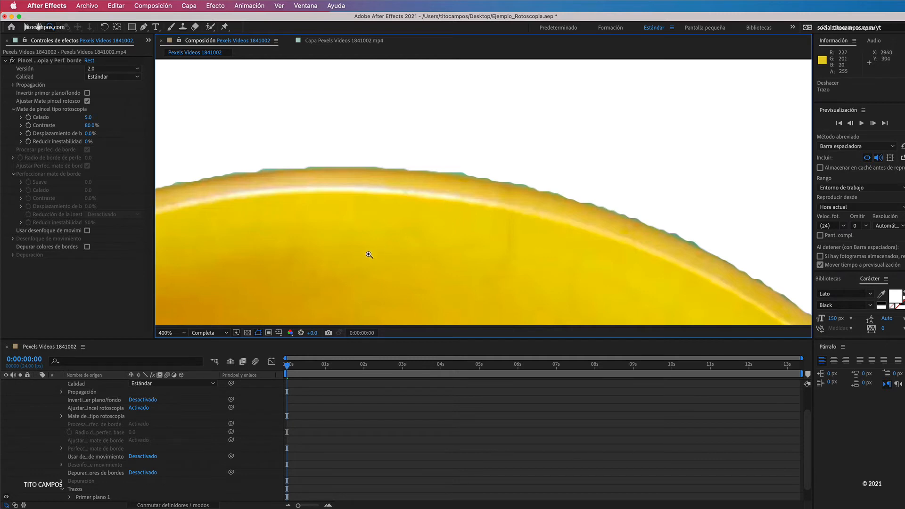
{"action": "scroll", "coordinate": [152, 439], "scroll_direction": "up", "scroll_amount": 2}
In the layer's Mate de pincel tipo rotoscopia settings, try Calado at 0.5 and 19.3, and set it to 50.
{"action": "left_click_drag", "start_coordinate": [108, 400], "coordinate": [108, 448]}
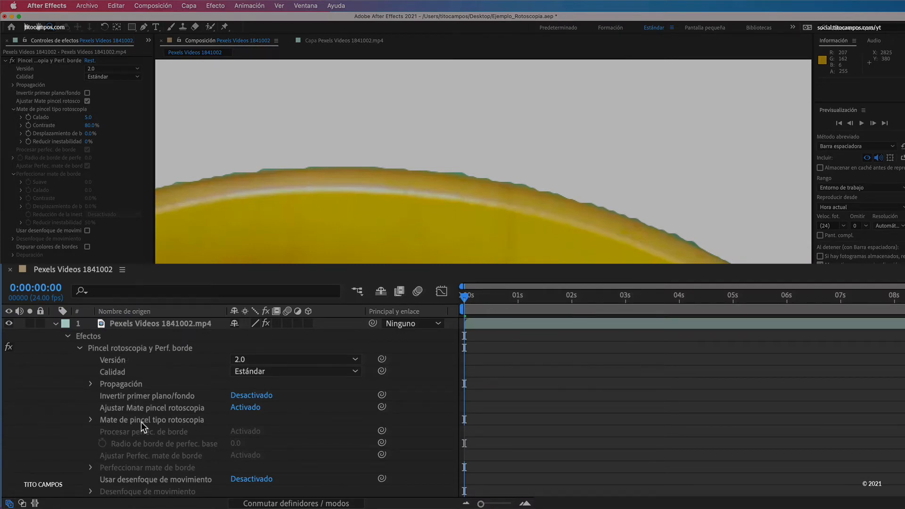
{"action": "left_click", "coordinate": [90, 419]}
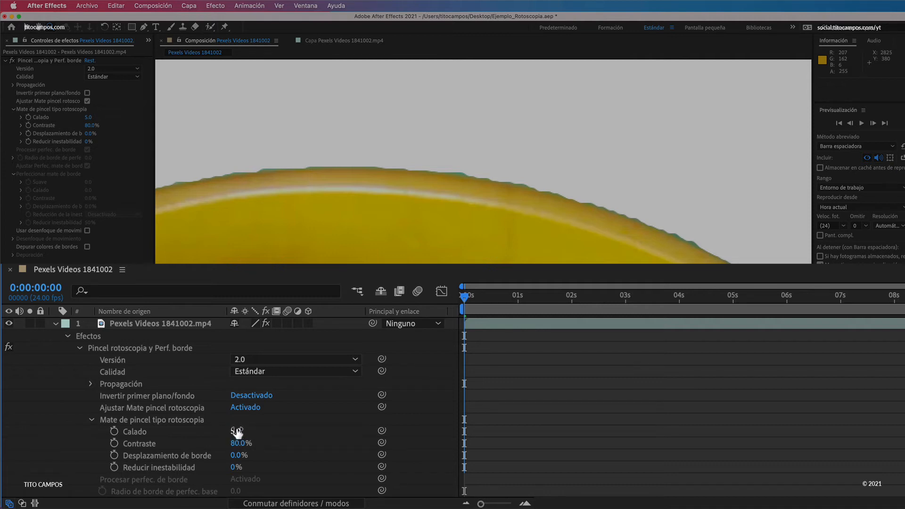
{"action": "left_click_drag", "start_coordinate": [236, 430], "coordinate": [204, 432]}
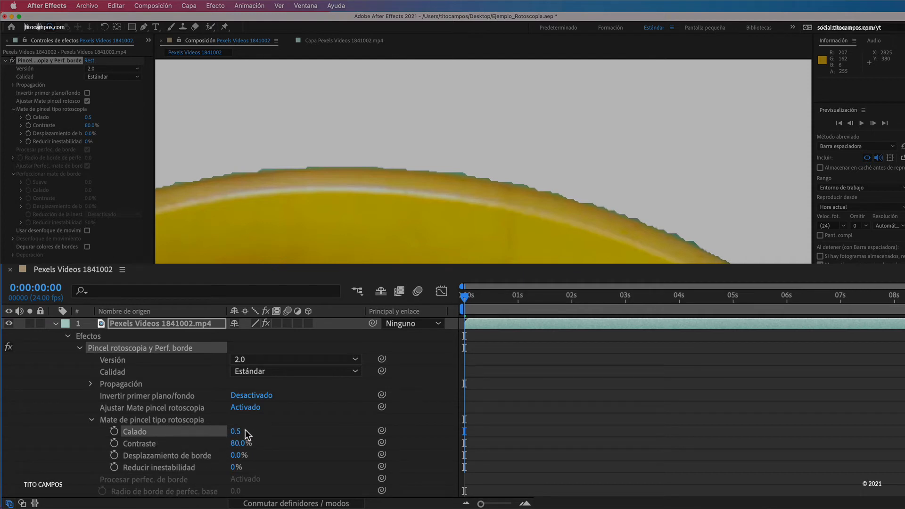
{"action": "left_click_drag", "start_coordinate": [245, 434], "coordinate": [373, 430]}
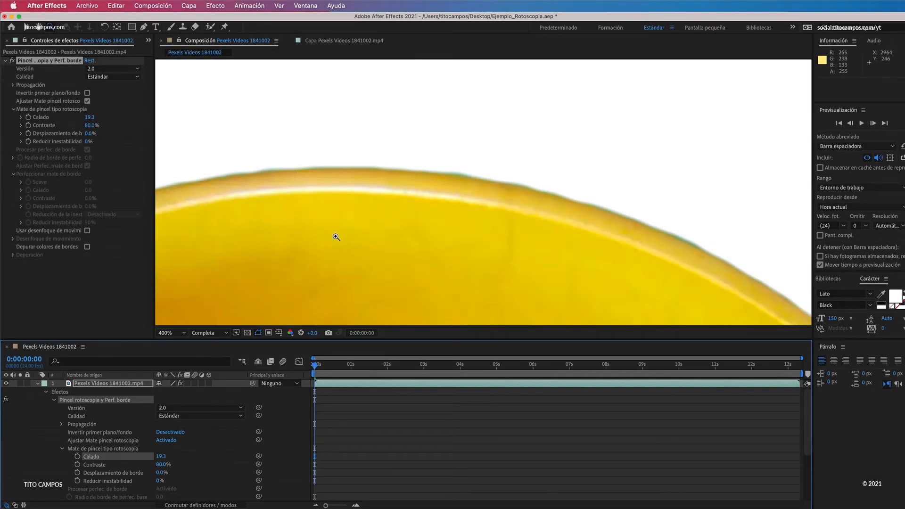
{"action": "left_click", "coordinate": [162, 457]}
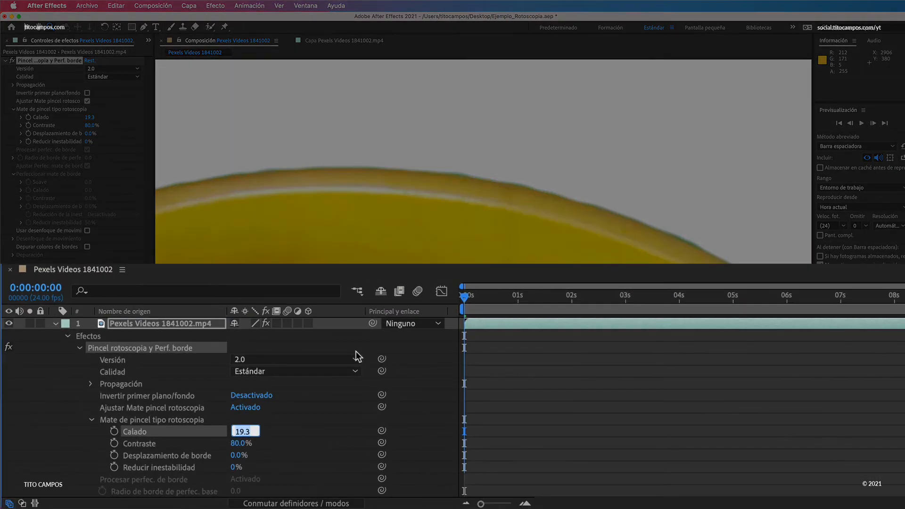
{"action": "type", "text": "50"}
{"action": "key", "text": "Tab"}
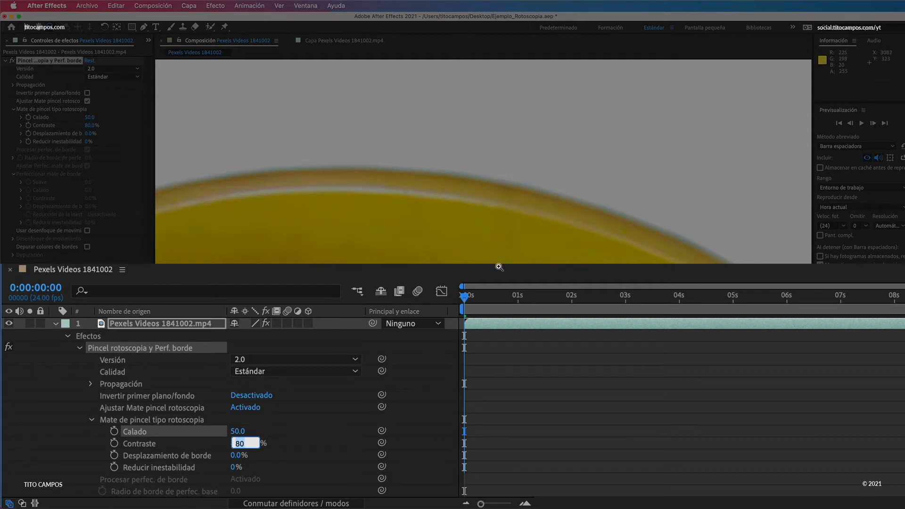
Lower the roto matte's Contraste to 58%.
{"action": "left_click", "coordinate": [276, 446]}
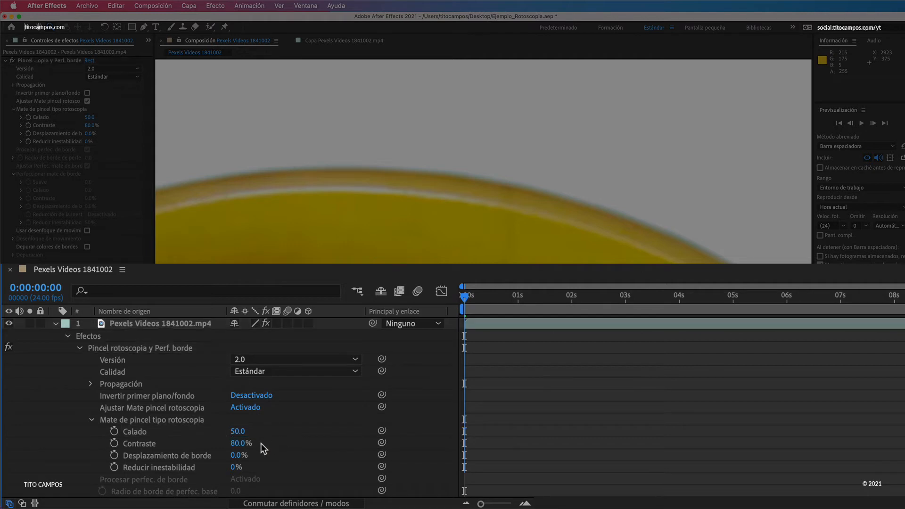
{"action": "left_click", "coordinate": [233, 445]}
{"action": "left_click_drag", "start_coordinate": [223, 447], "coordinate": [141, 447]}
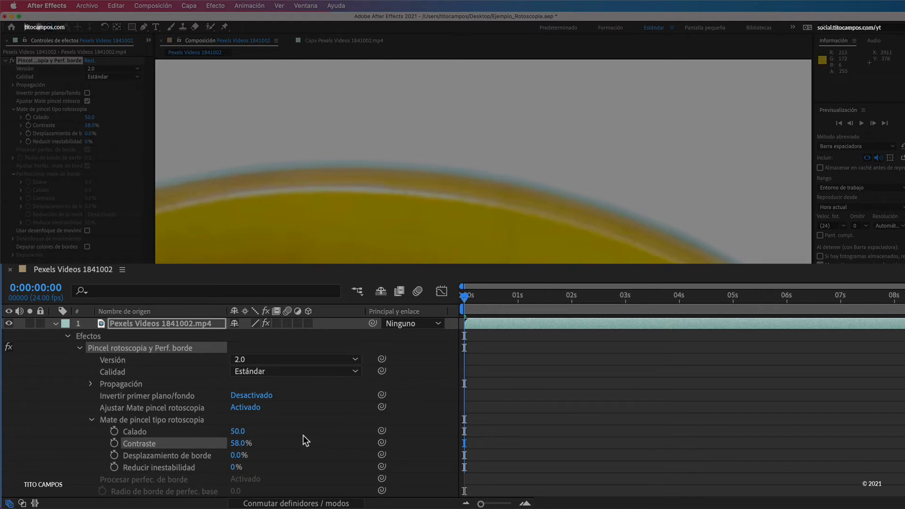
Raise the roto matte's Contraste to 90%.
{"action": "left_click_drag", "start_coordinate": [240, 446], "coordinate": [480, 429]}
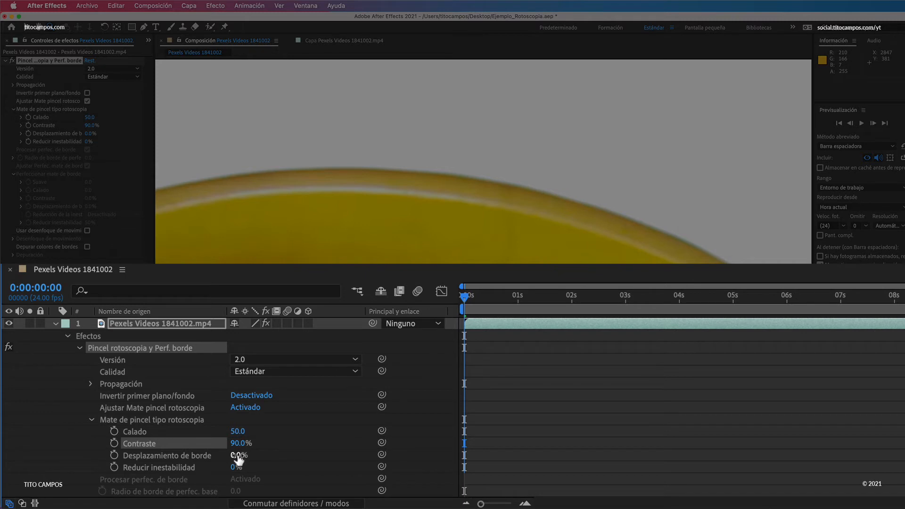
Try the roto matte's Desplazamiento de borde at 100% and -96%, and return it to 0%.
{"action": "left_click_drag", "start_coordinate": [237, 459], "coordinate": [340, 447]}
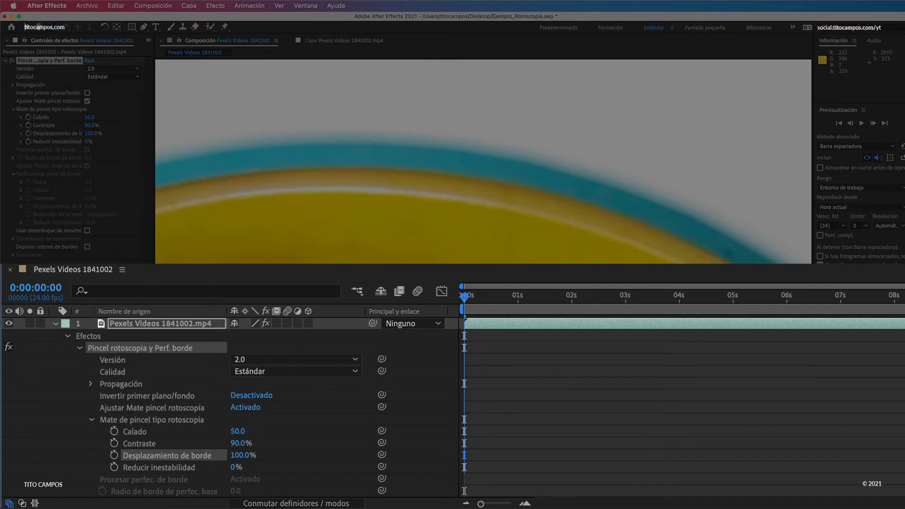
{"action": "left_click", "coordinate": [241, 456]}
{"action": "type", "text": "0"}
{"action": "key", "text": "Return"}
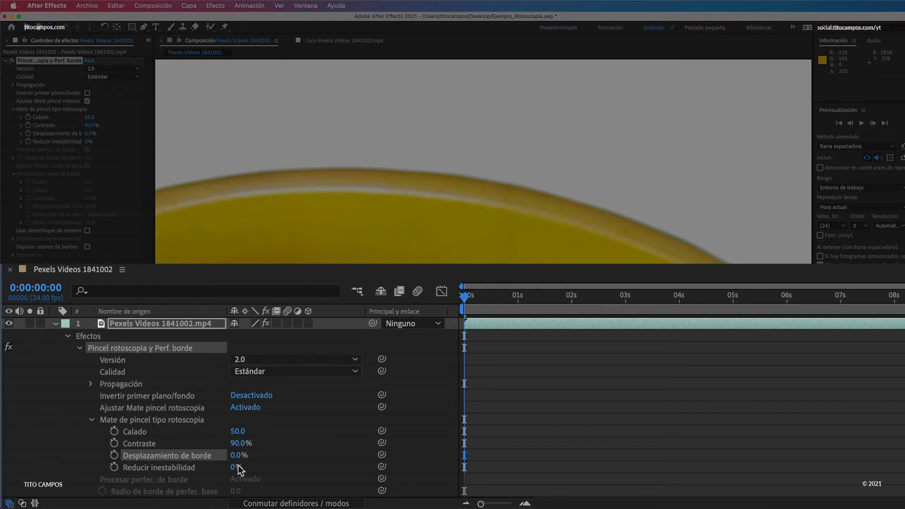
{"action": "left_click_drag", "start_coordinate": [236, 460], "coordinate": [179, 469]}
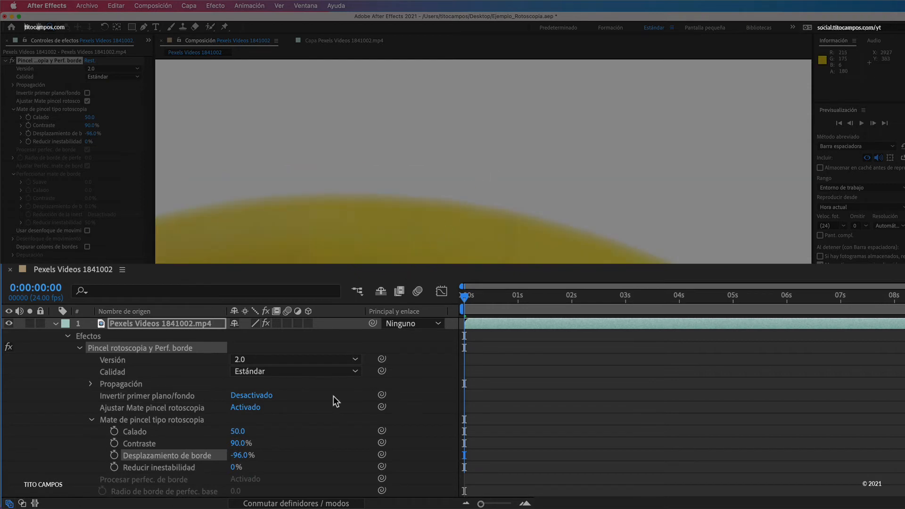
{"action": "left_click", "coordinate": [240, 456]}
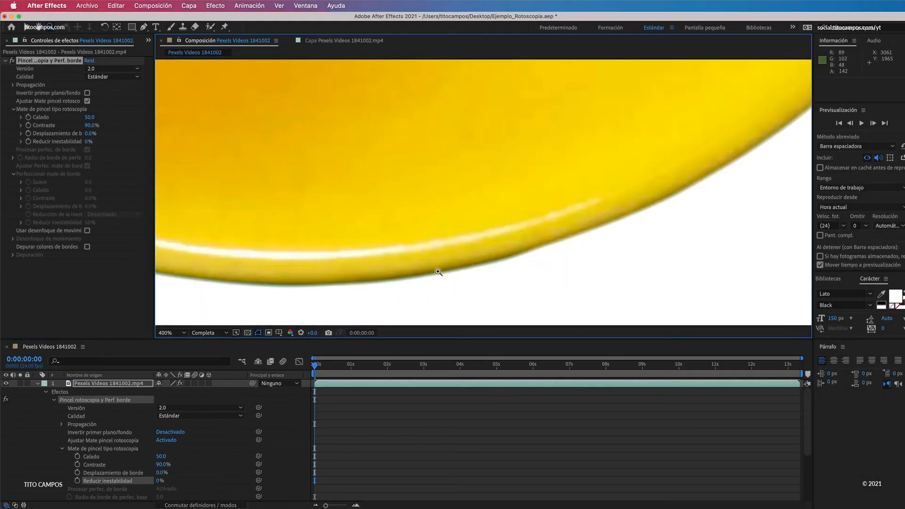
Examine the bowl's cut-out edge all the way around at 400%, and return to the whole frame at 25%.
{"action": "left_click_drag", "start_coordinate": [436, 269], "coordinate": [565, 278]}
{"action": "left_click_drag", "start_coordinate": [227, 198], "coordinate": [426, 267]}
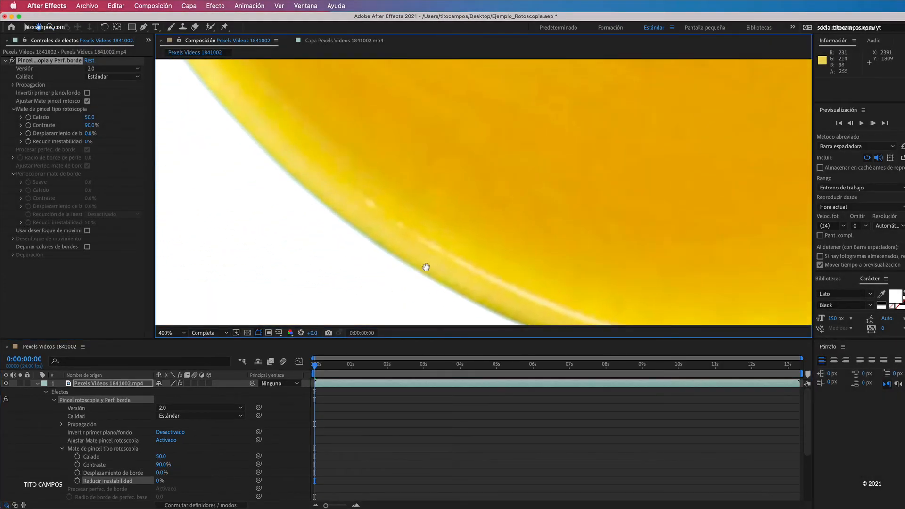
{"action": "left_click_drag", "start_coordinate": [302, 203], "coordinate": [444, 324]}
{"action": "left_click_drag", "start_coordinate": [264, 80], "coordinate": [489, 203]}
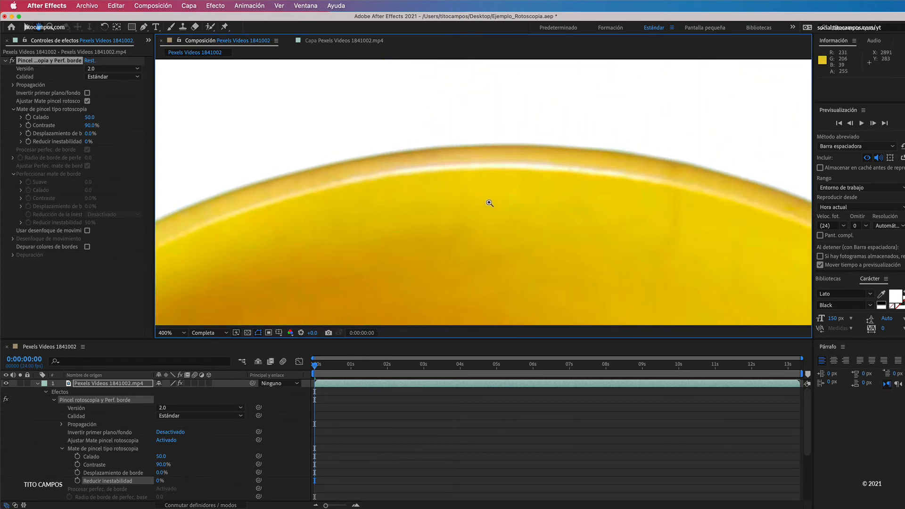
{"action": "key", "text": "z"}
{"action": "left_click", "coordinate": [502, 185], "text": "alt"}
{"action": "left_click", "coordinate": [499, 197], "text": "alt"}
{"action": "left_click", "coordinate": [495, 227], "text": "alt"}
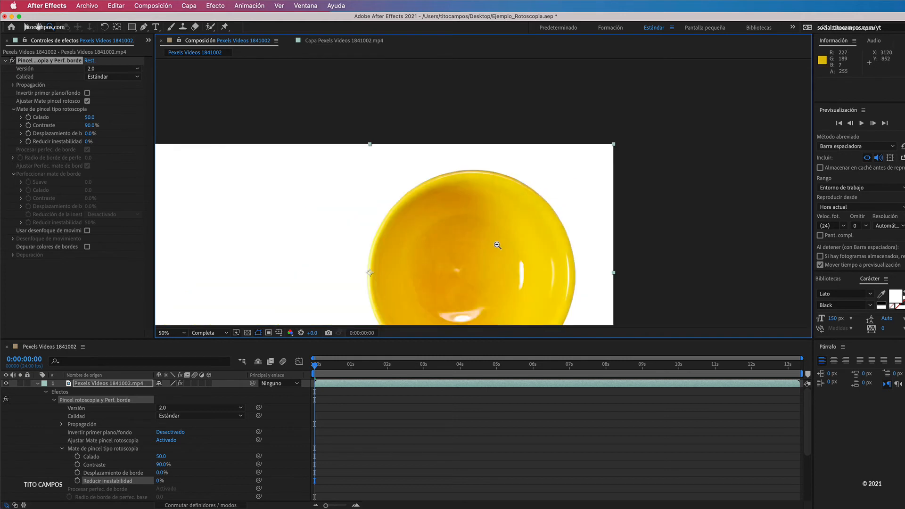
{"action": "left_click", "coordinate": [493, 281], "text": "alt"}
{"action": "key", "text": "v"}
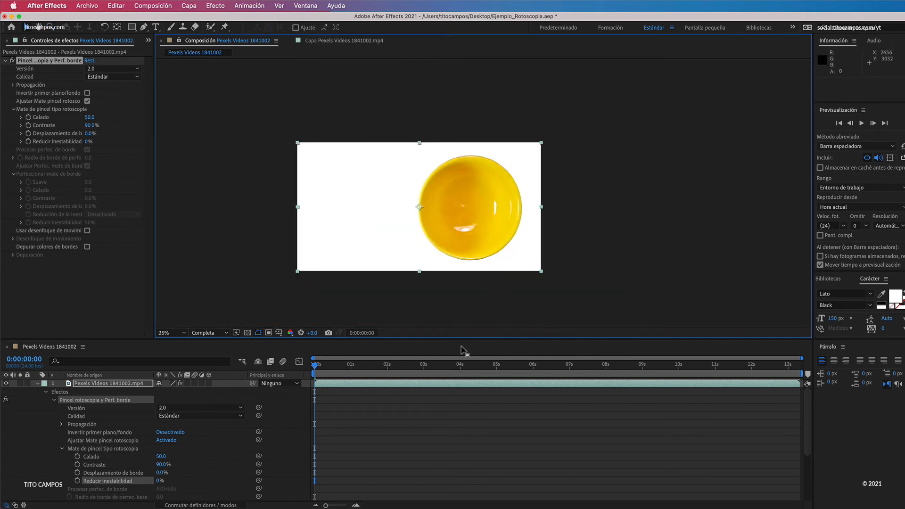
Collapse the layer's properties, save the project, and preview the cut-out bowl at Cuarto resolution.
{"action": "left_click", "coordinate": [38, 383]}
{"action": "key", "text": "super+s"}
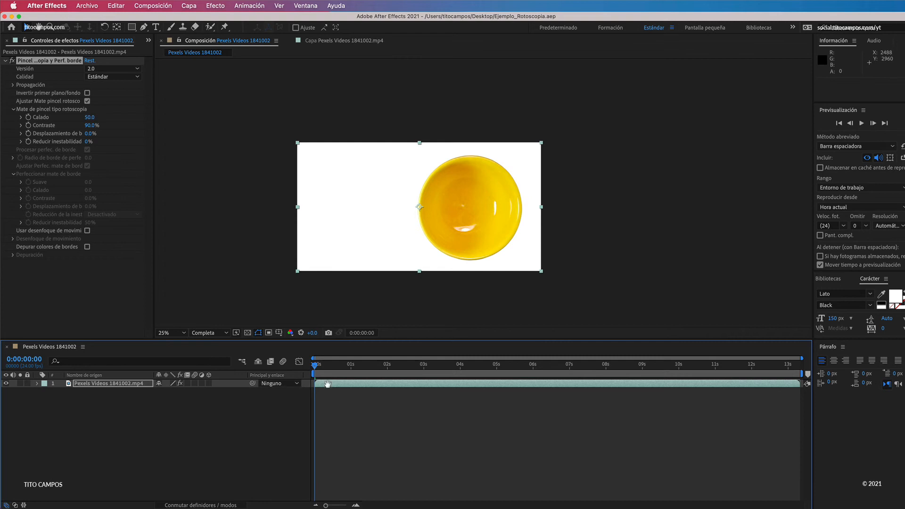
{"action": "left_click", "coordinate": [357, 415]}
{"action": "key", "text": "super+alt+shift+j"}
{"action": "key", "text": "space"}
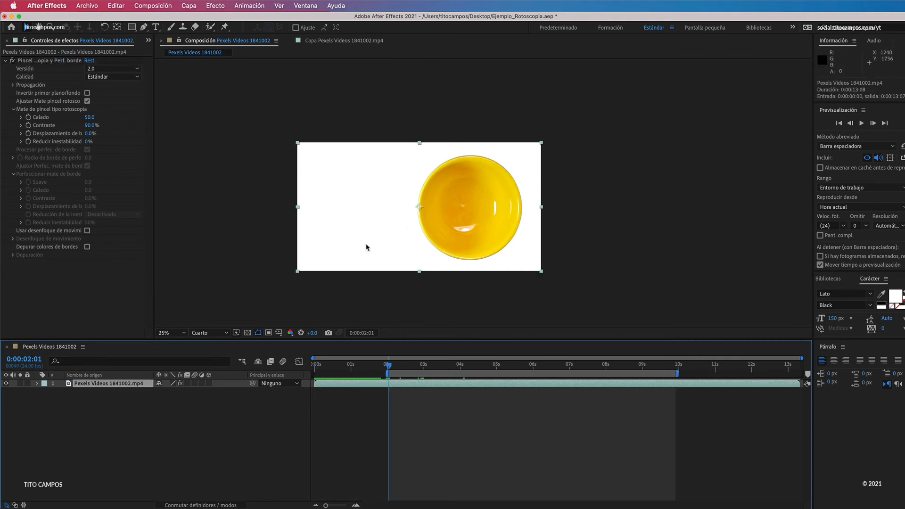
Add the original Pexels Videos 1841002.mp4 footage to the composition beneath the rotoscoped bowl layer.
{"action": "key", "text": "super+0"}
{"action": "left_click", "coordinate": [67, 135]}
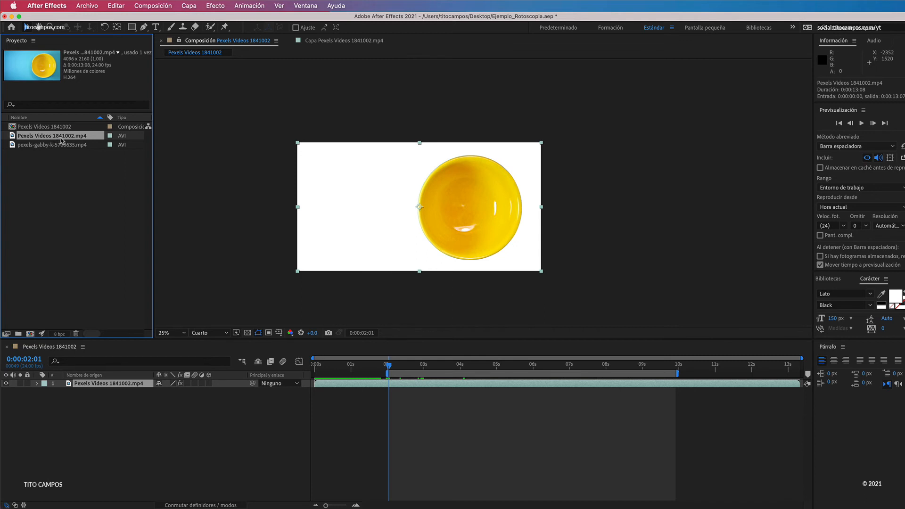
{"action": "left_click_drag", "start_coordinate": [62, 140], "coordinate": [110, 395]}
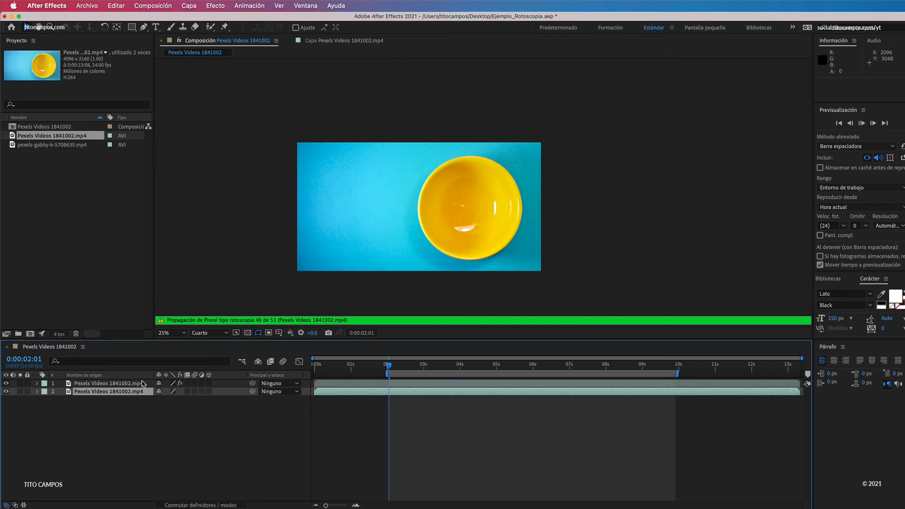
Add the white text ARROZ and enlarge it past the frame's width, positioned at about -288, 1600.
{"action": "left_click", "coordinate": [157, 27]}
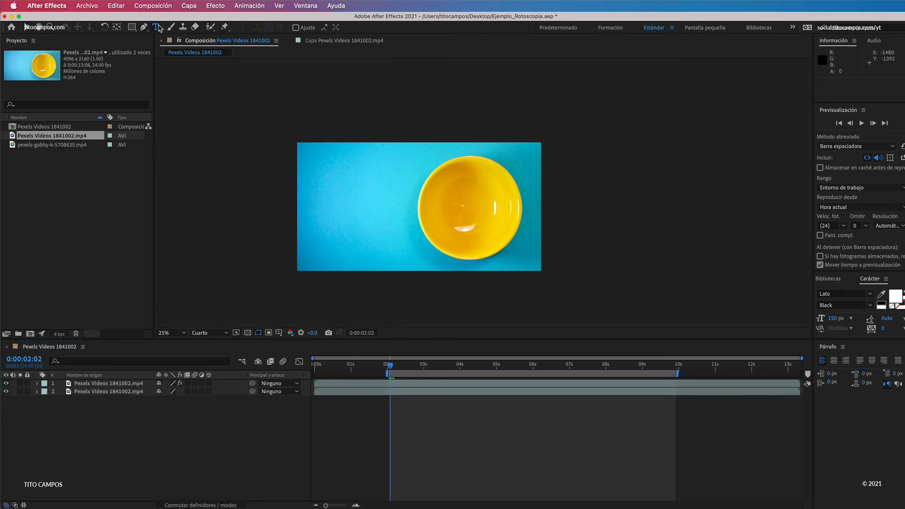
{"action": "left_click", "coordinate": [360, 210]}
{"action": "type", "text": "ARROZ"}
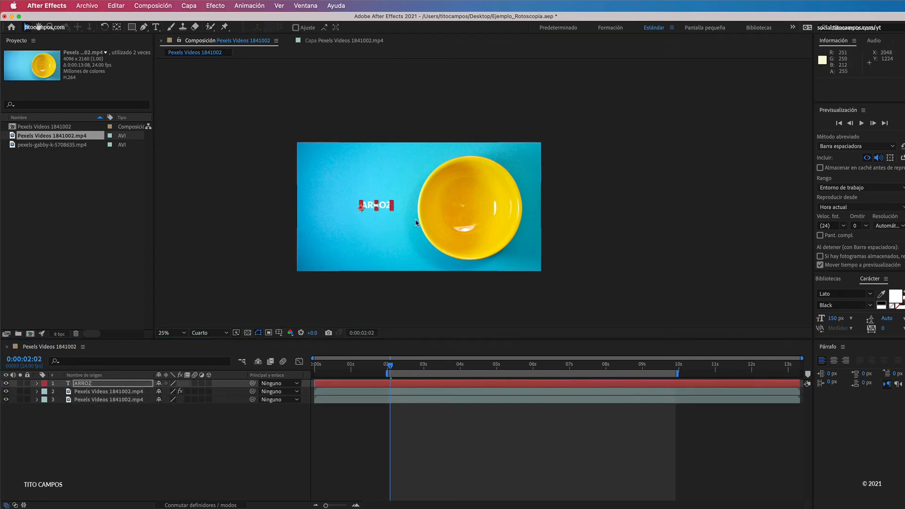
{"action": "left_click_drag", "start_coordinate": [392, 209], "coordinate": [513, 240]}
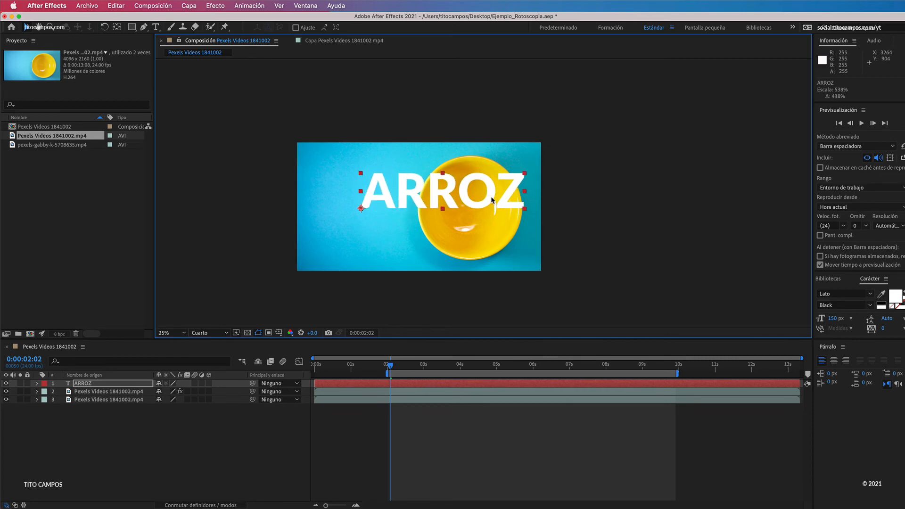
{"action": "left_click_drag", "start_coordinate": [420, 201], "coordinate": [415, 199]}
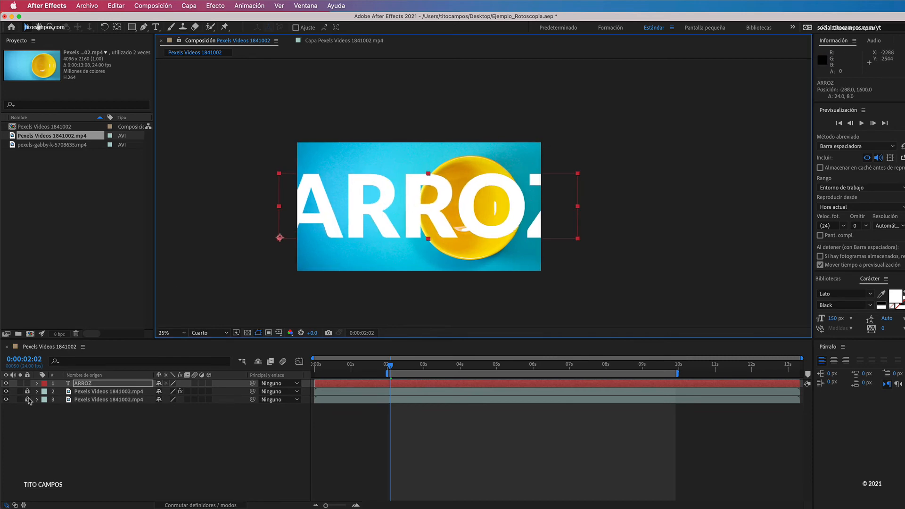
With both footage layers locked, move the ARROZ text layer between the rotoscoped bowl and the original footage.
{"action": "left_click_drag", "start_coordinate": [84, 383], "coordinate": [91, 392]}
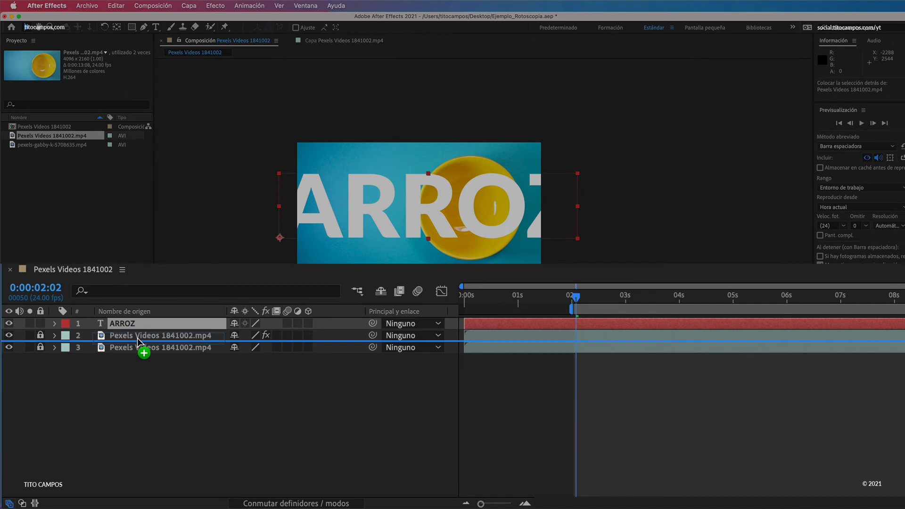
{"action": "left_click_drag", "start_coordinate": [137, 338], "coordinate": [140, 340]}
{"action": "left_click_drag", "start_coordinate": [140, 340], "coordinate": [140, 341]}
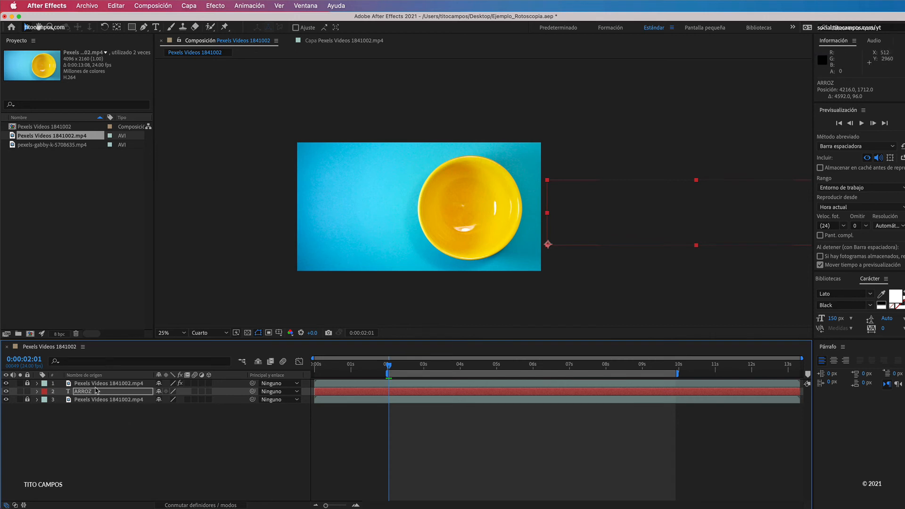
Keyframe the ARROZ layer's Posición from 4216, 1712 at 0:00:02:01 to -2608, 1712 at 0:00:09:22.
{"action": "key", "text": "p"}
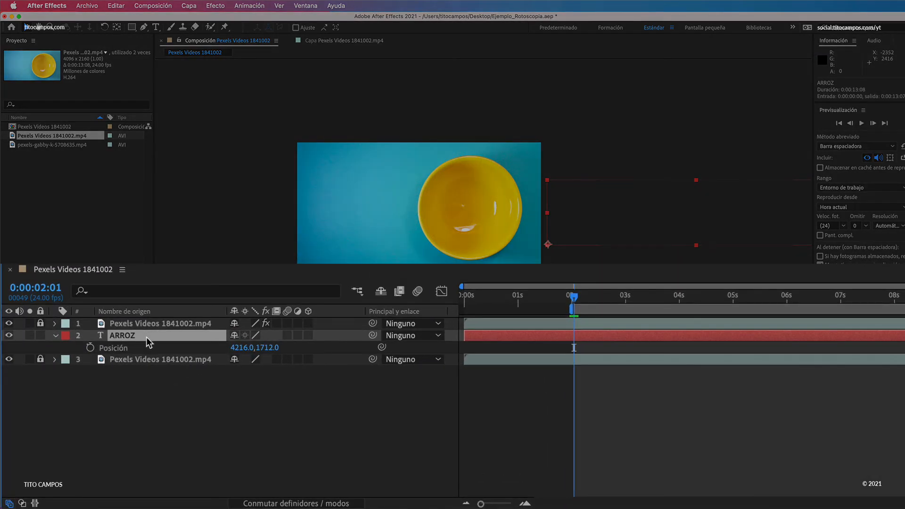
{"action": "left_click", "coordinate": [90, 348]}
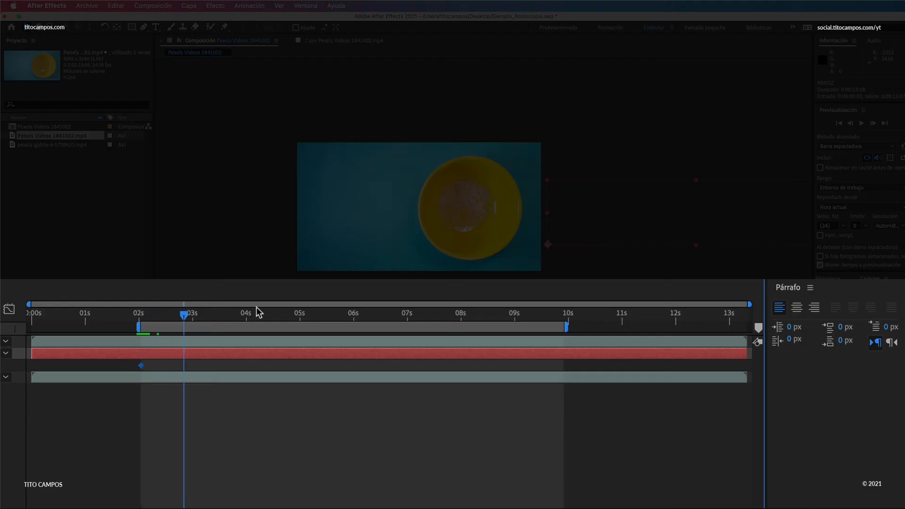
{"action": "left_click_drag", "start_coordinate": [257, 310], "coordinate": [565, 320]}
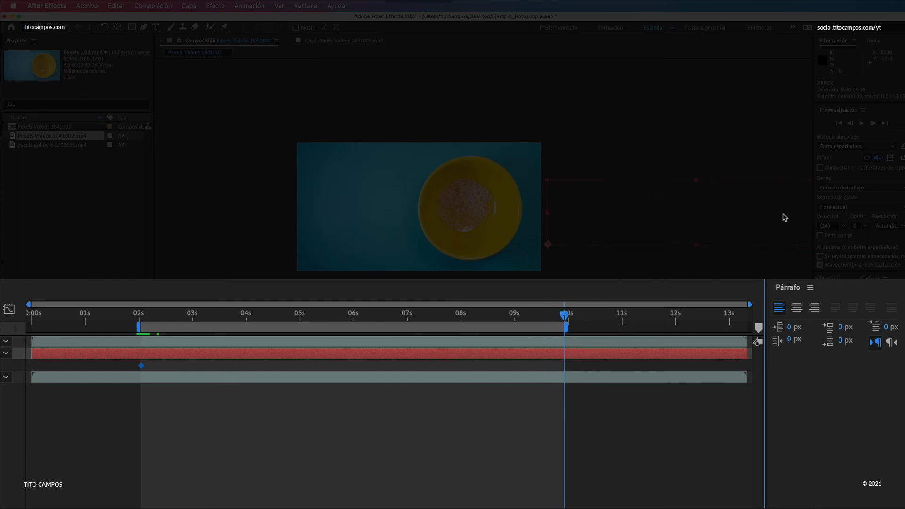
{"action": "left_click_drag", "start_coordinate": [785, 217], "coordinate": [364, 216]}
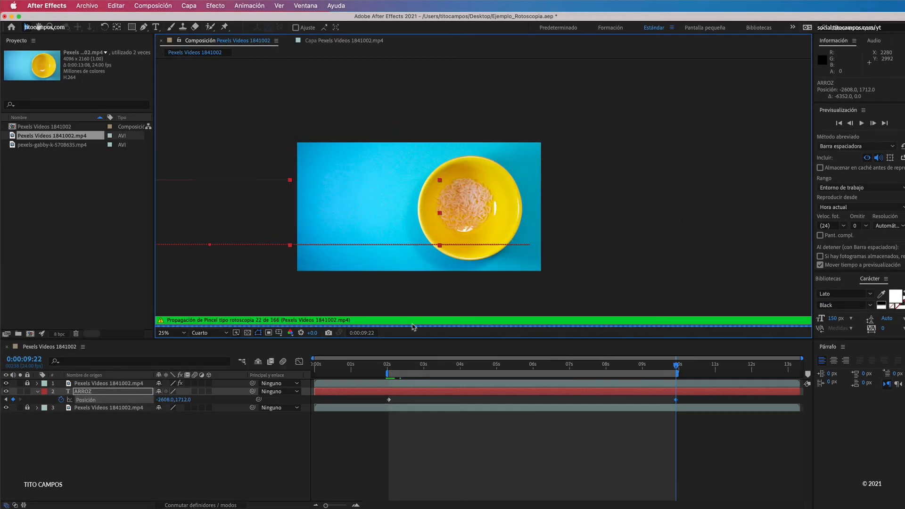
Save the project and preview the text animation from the start of the work area.
{"action": "key", "text": "super+s"}
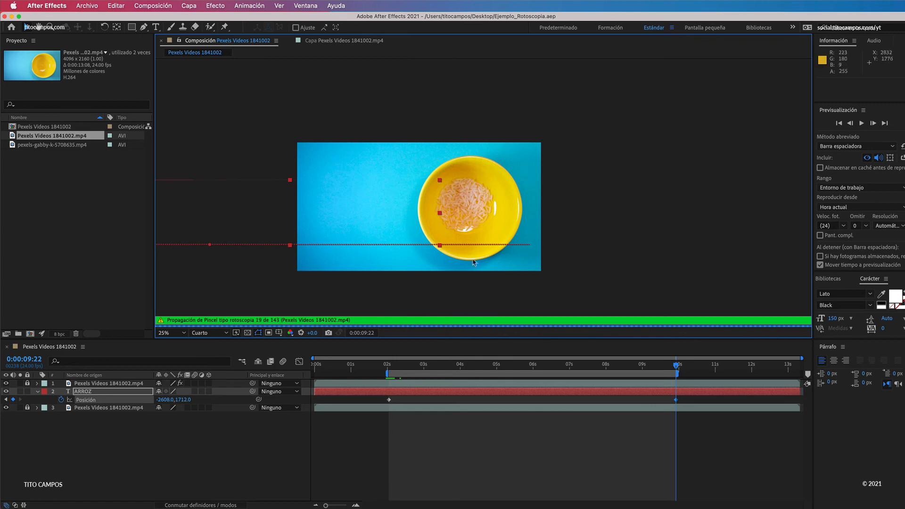
{"action": "left_click", "coordinate": [386, 366]}
{"action": "key", "text": "space"}
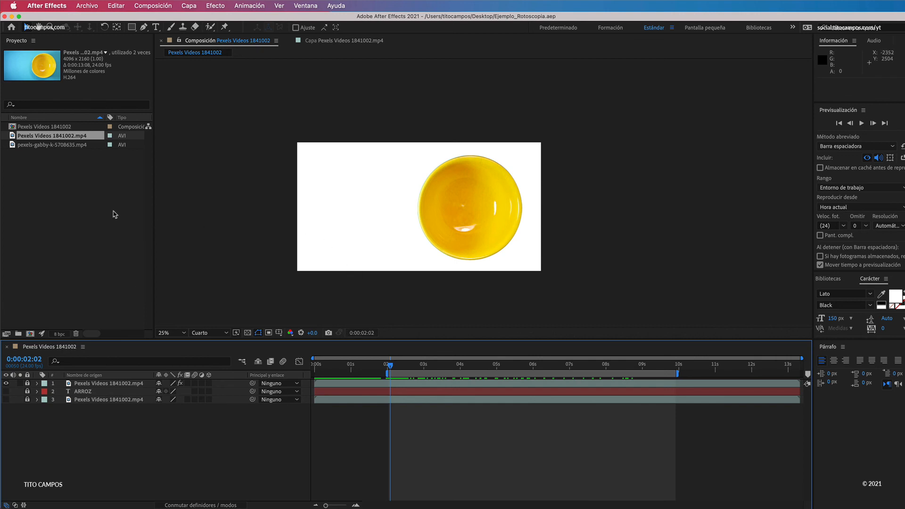
Add pexels-gabby-k-5708635.mp4 as the bottom layer, behind the cut-out bowl.
{"action": "left_click", "coordinate": [70, 145]}
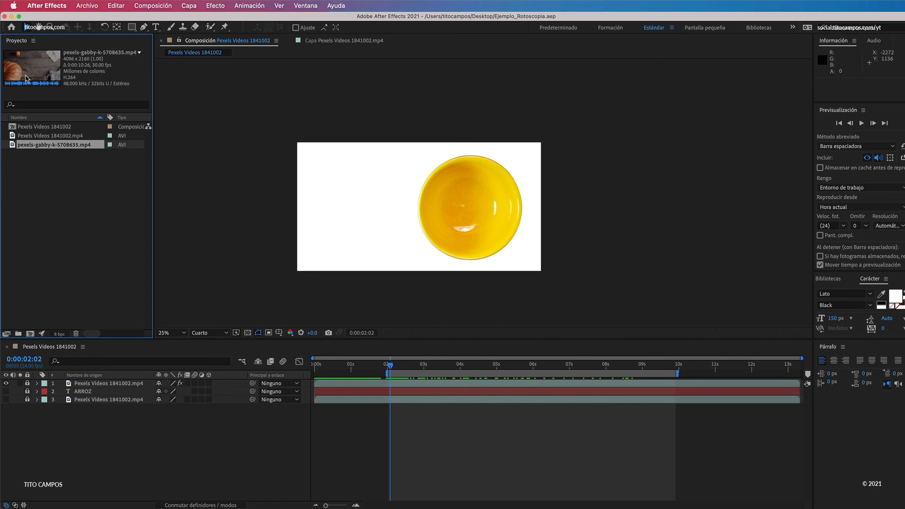
{"action": "left_click_drag", "start_coordinate": [60, 149], "coordinate": [121, 402]}
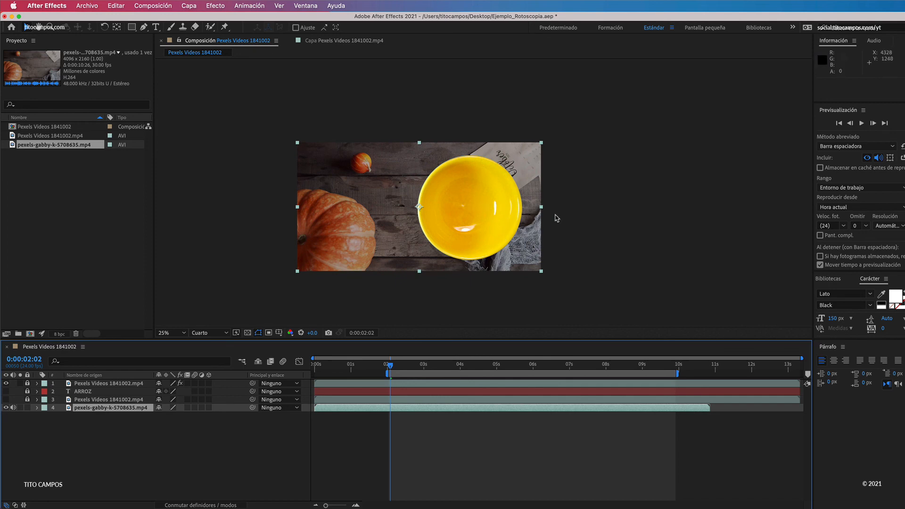
Unlock the rotoscoped bowl layer, scale it to 66% at position 1752, 1160, and preview it over the wooden table.
{"action": "left_click", "coordinate": [401, 384]}
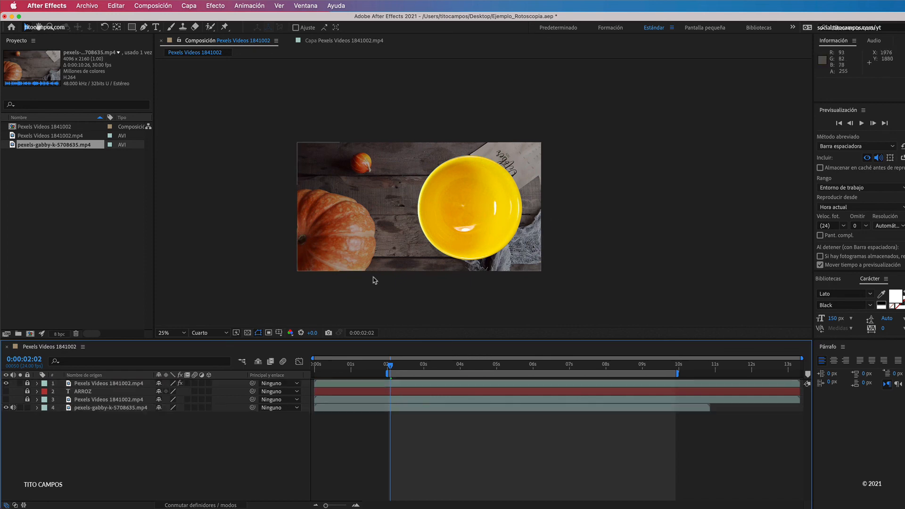
{"action": "left_click", "coordinate": [28, 383]}
{"action": "left_click", "coordinate": [401, 383]}
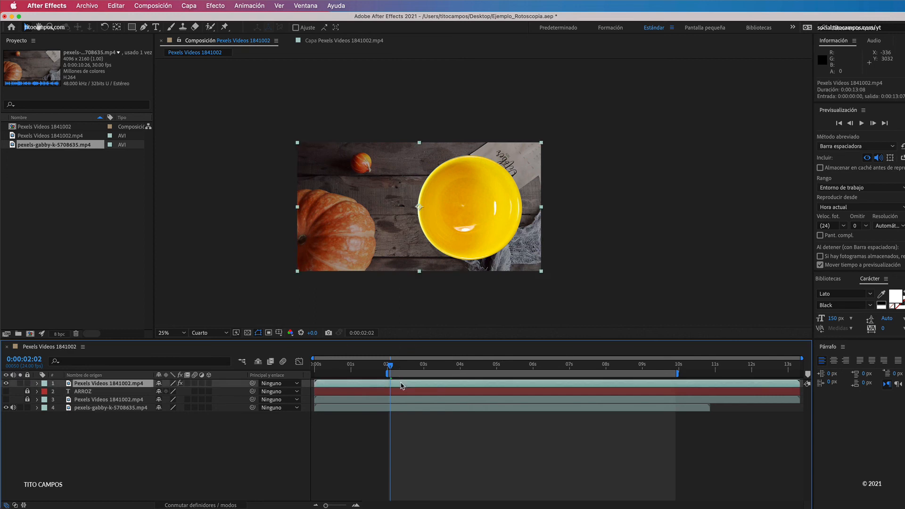
{"action": "left_click_drag", "start_coordinate": [486, 208], "coordinate": [456, 210]}
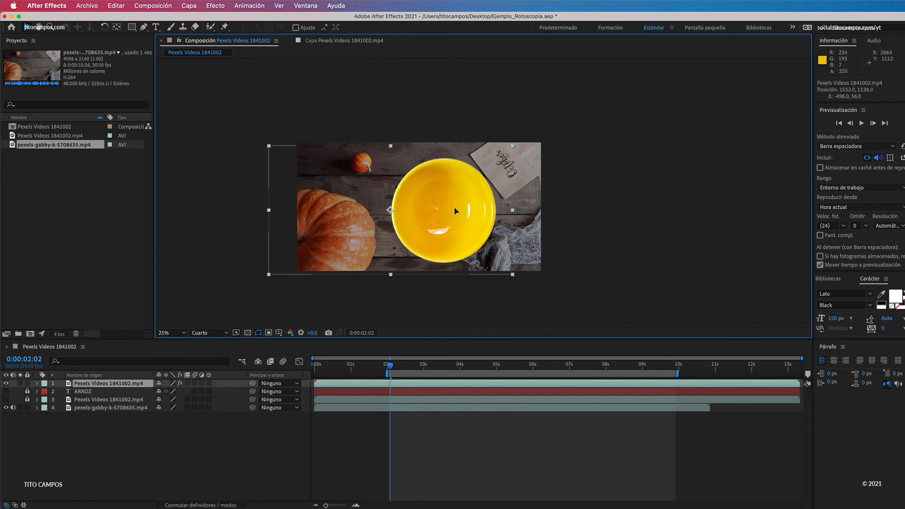
{"action": "left_click_drag", "start_coordinate": [512, 149], "coordinate": [475, 172]}
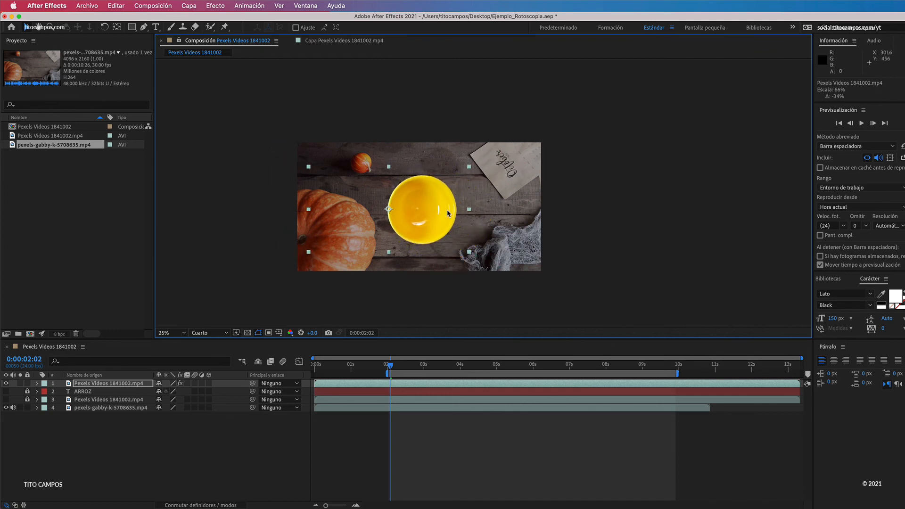
{"action": "left_click_drag", "start_coordinate": [438, 212], "coordinate": [443, 216]}
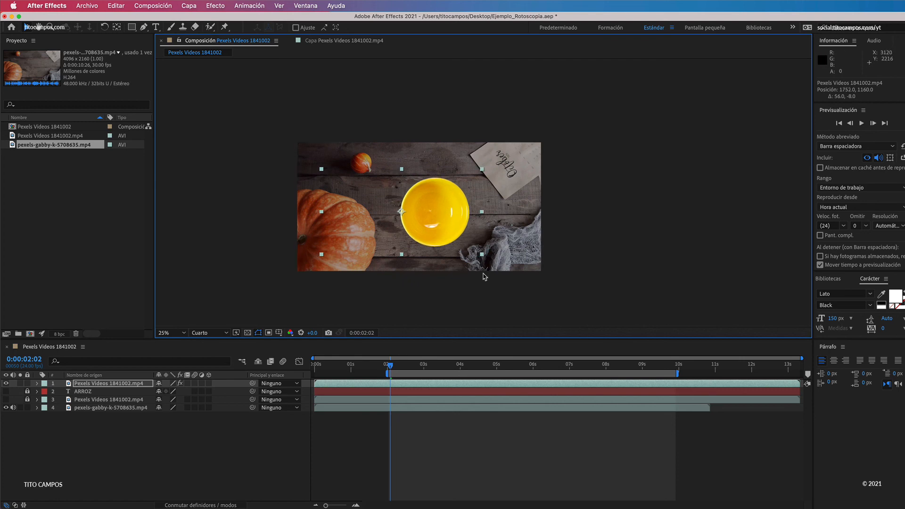
{"action": "key", "text": "space"}
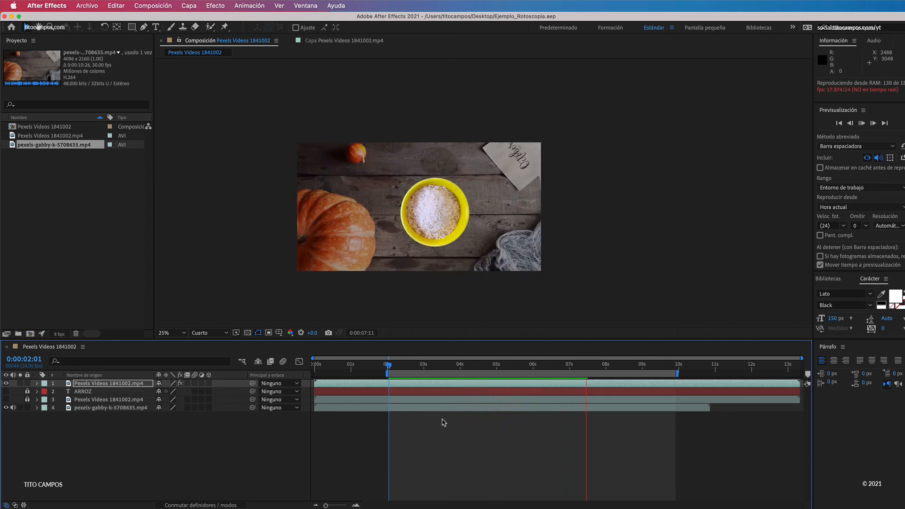
{"action": "key", "text": "space"}
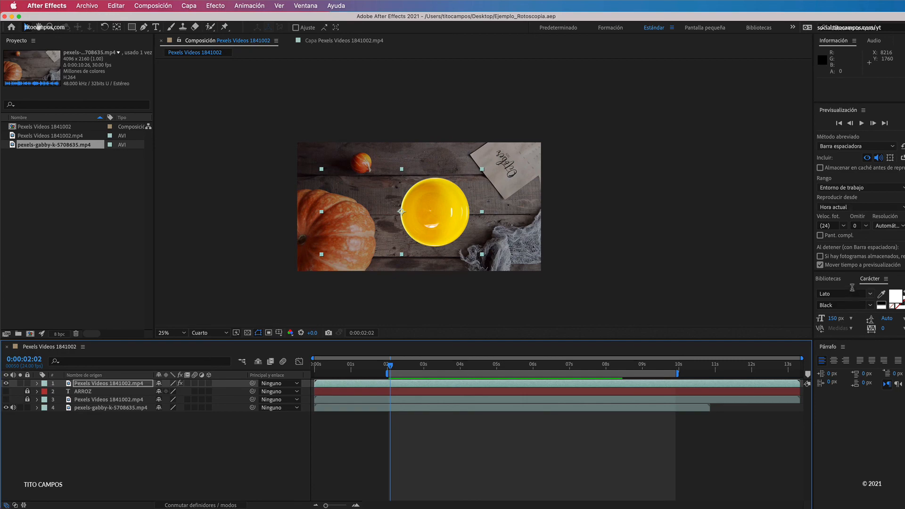
Find the Brillo y contraste effect by searching for brillo and apply it to the rotoscoped bowl layer.
{"action": "left_click", "coordinate": [305, 6]}
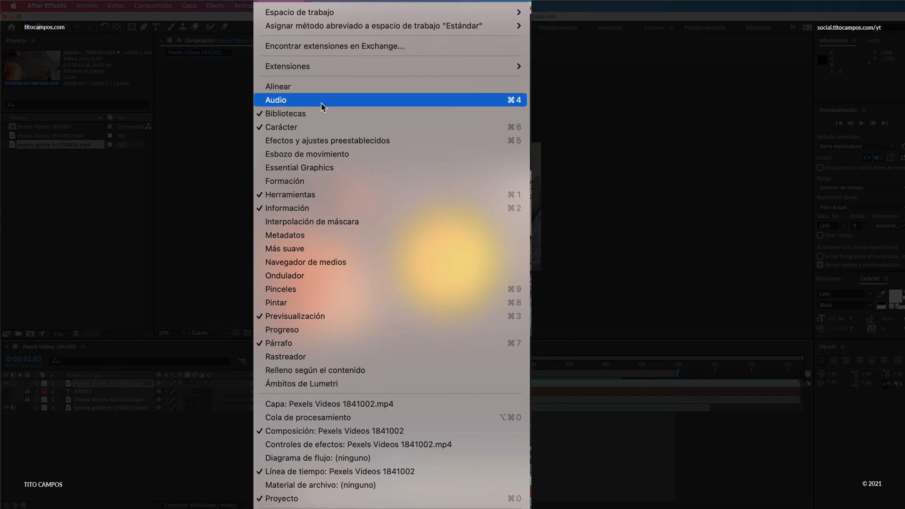
{"action": "left_click", "coordinate": [374, 140]}
{"action": "type", "text": "brillo"}
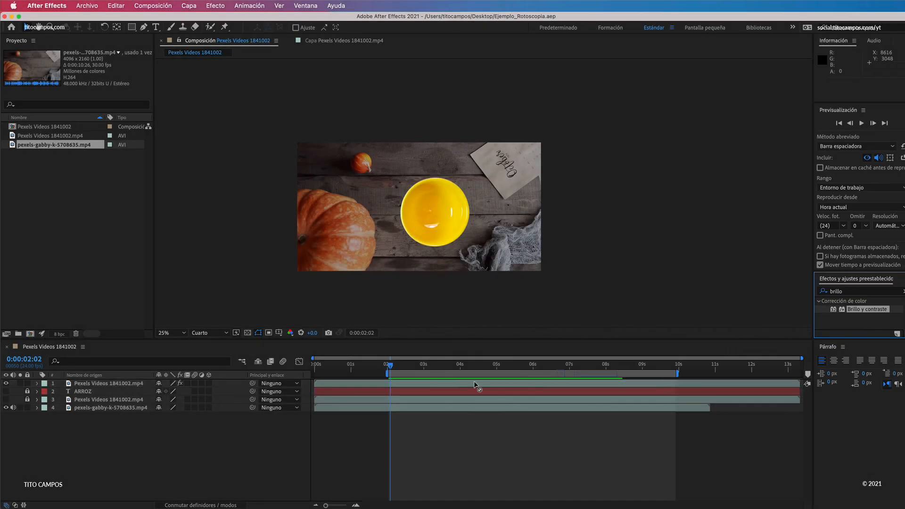
{"action": "left_click_drag", "start_coordinate": [474, 386], "coordinate": [475, 384]}
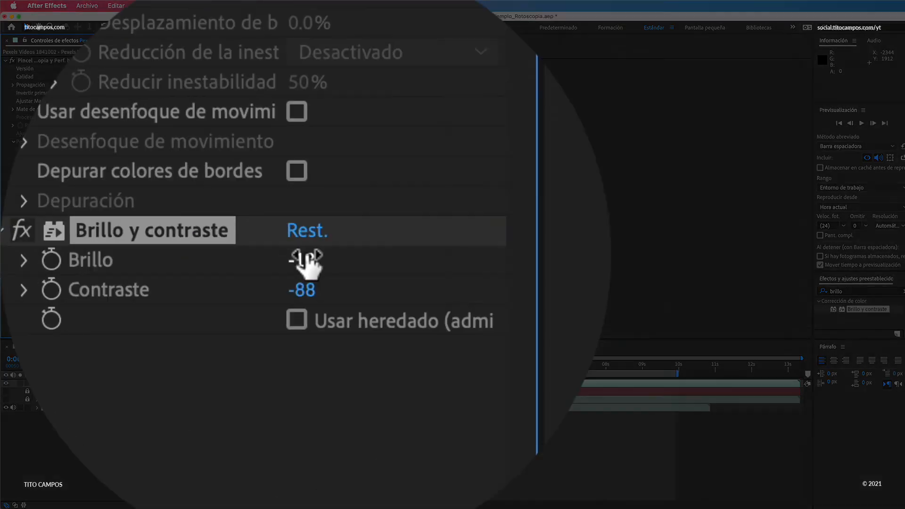
Set the bowl's Brillo to -40 and Contraste to -88, and preview the composite from the work area's start.
{"action": "left_click_drag", "start_coordinate": [89, 239], "coordinate": [77, 239]}
{"action": "left_click_drag", "start_coordinate": [386, 255], "coordinate": [389, 254]}
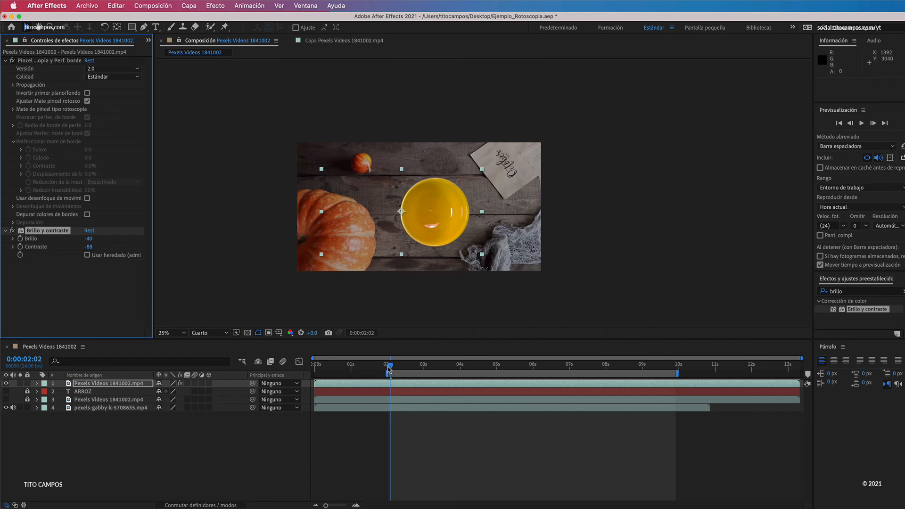
{"action": "left_click_drag", "start_coordinate": [390, 369], "coordinate": [387, 369]}
{"action": "key", "text": "space"}
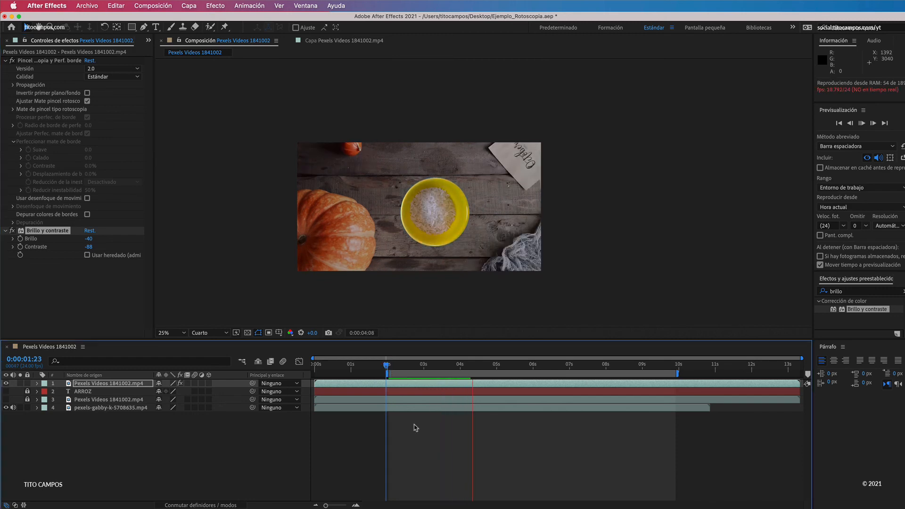